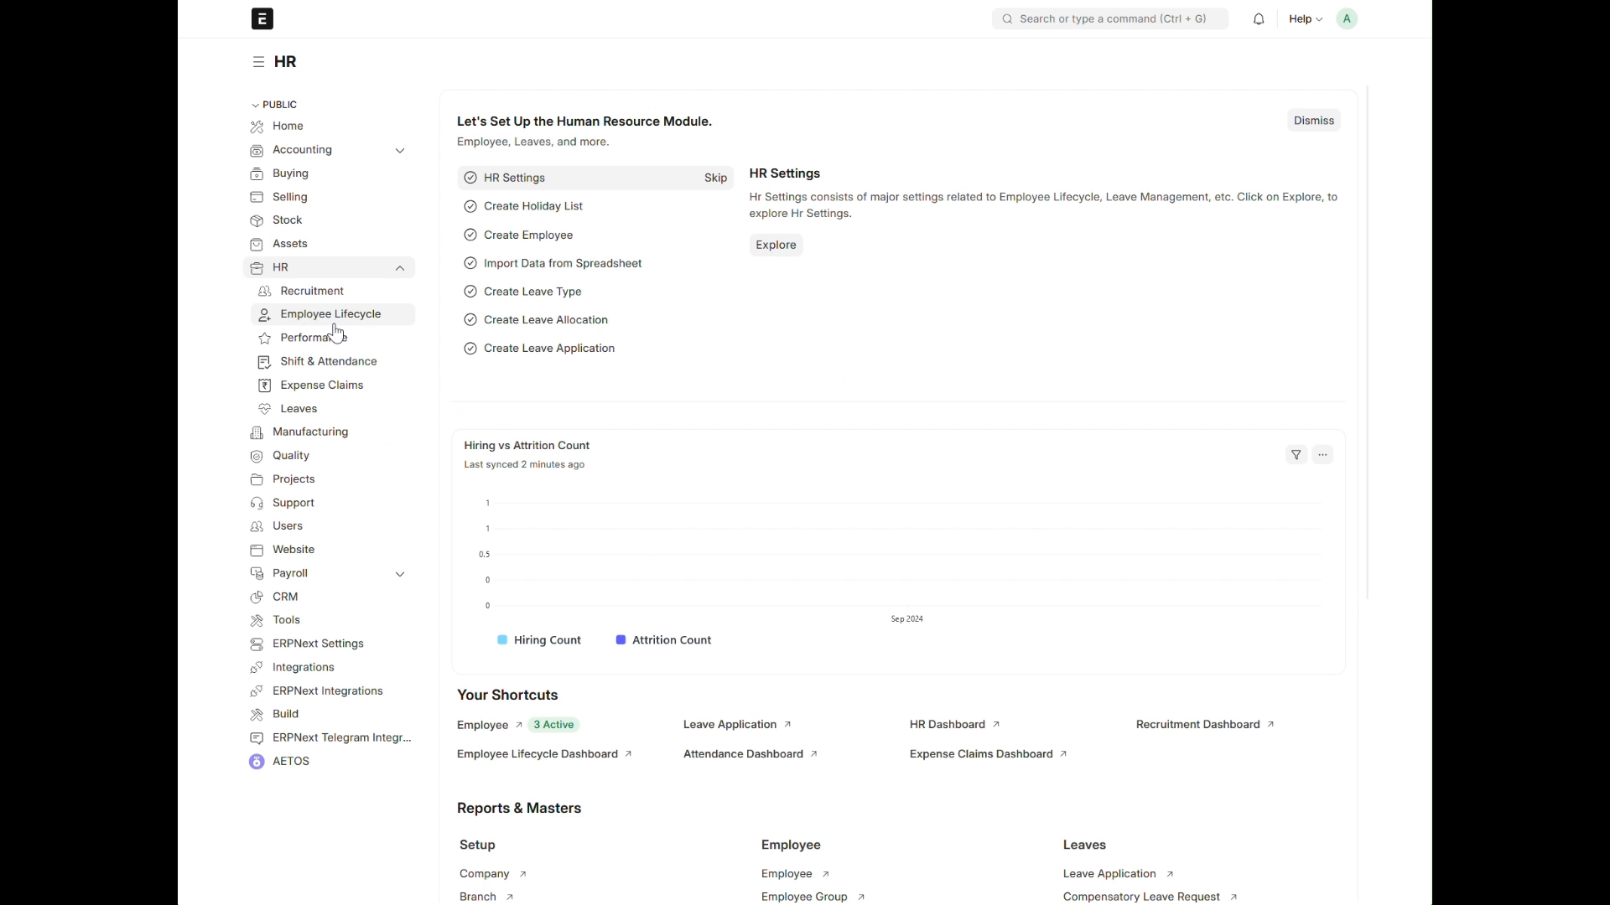
Step: Open the Associate Training program record from the Employee Lifecycle training programs
click(300, 317)
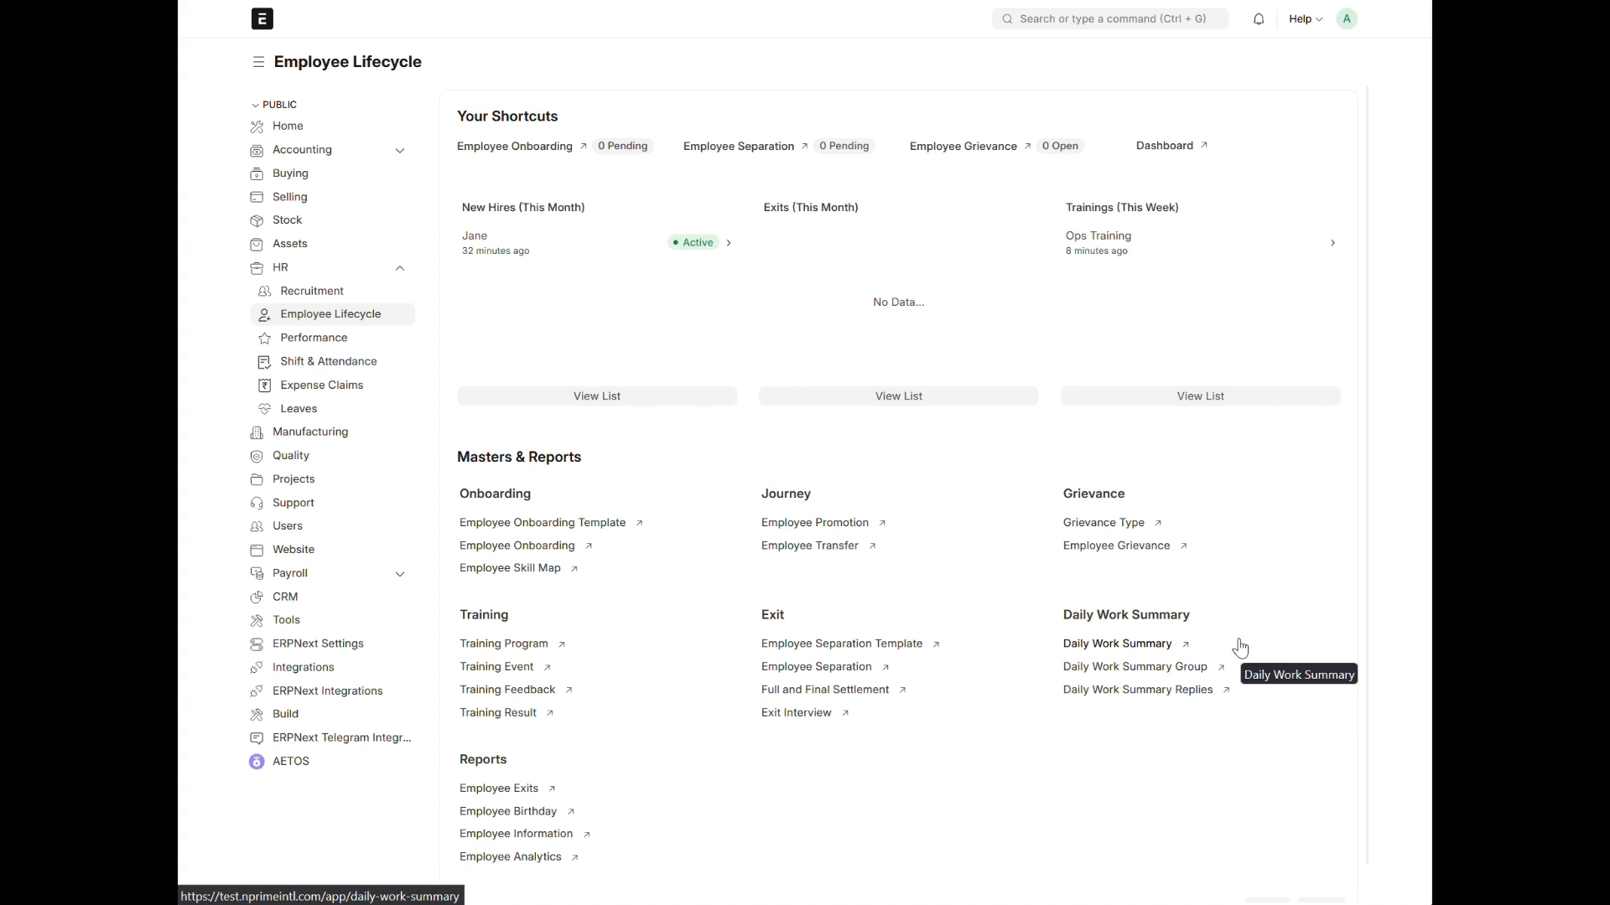
click(527, 644)
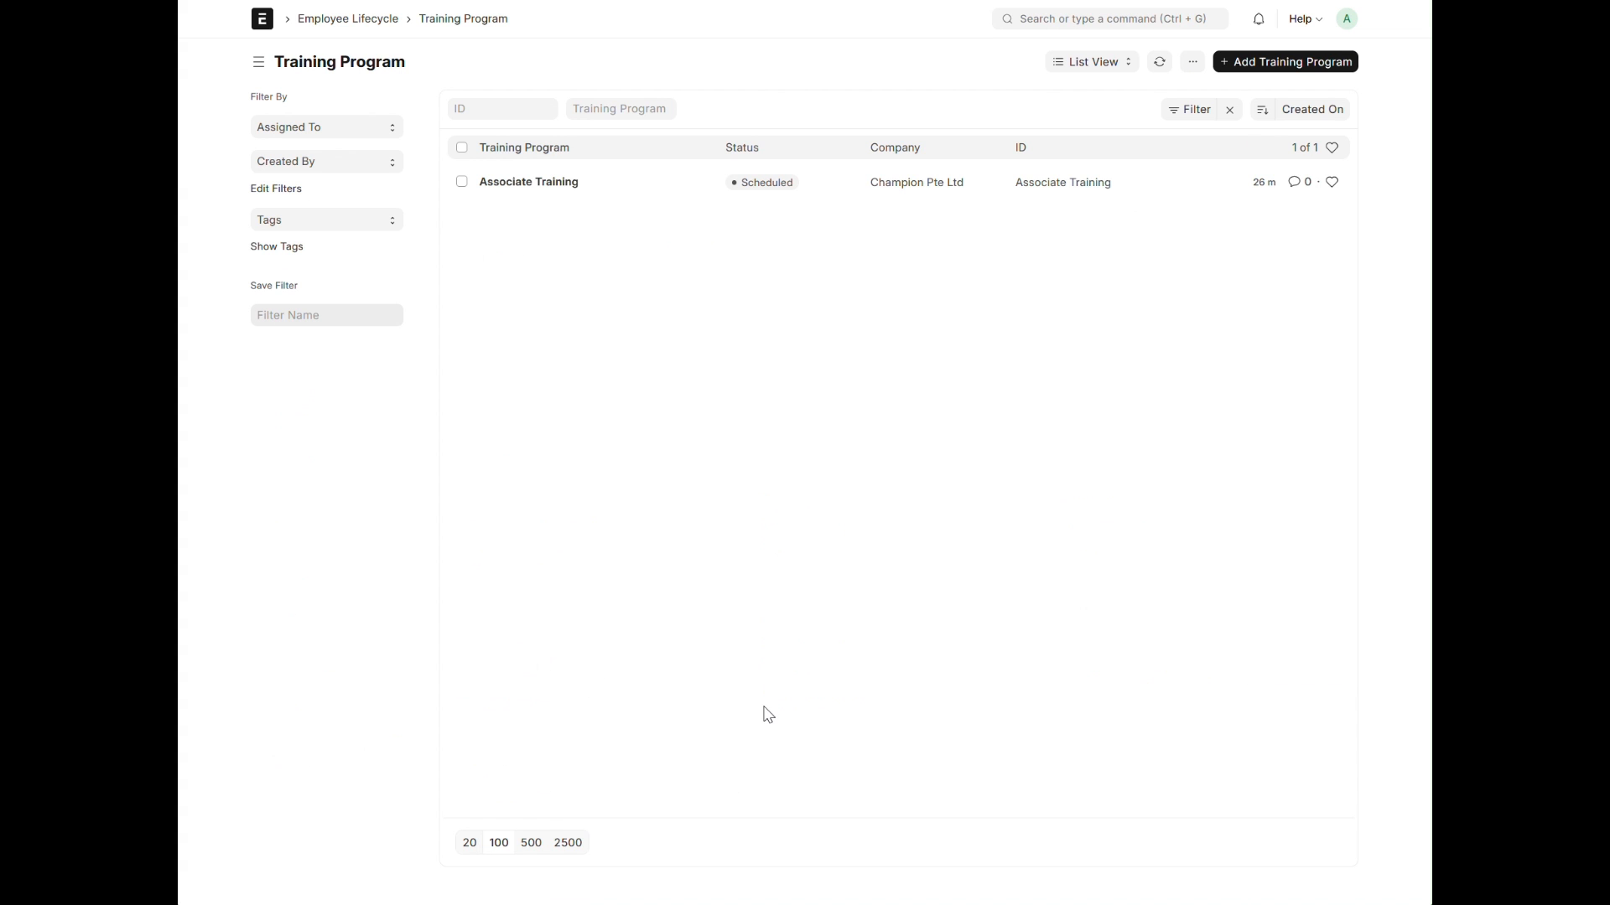
click(545, 186)
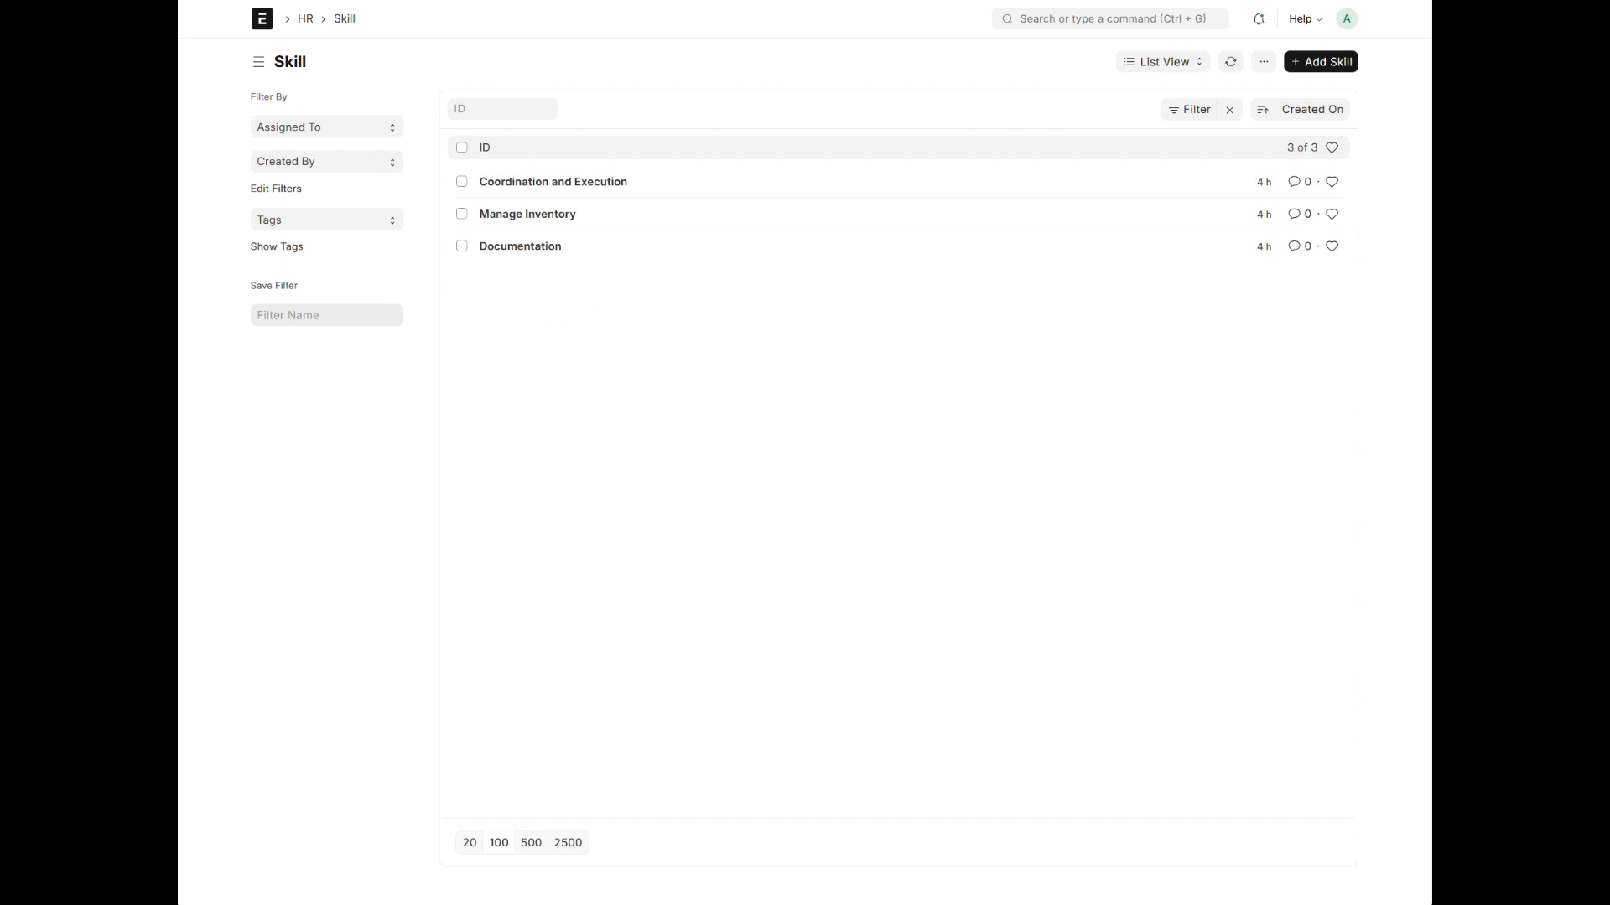
key(ctrl+Tab)
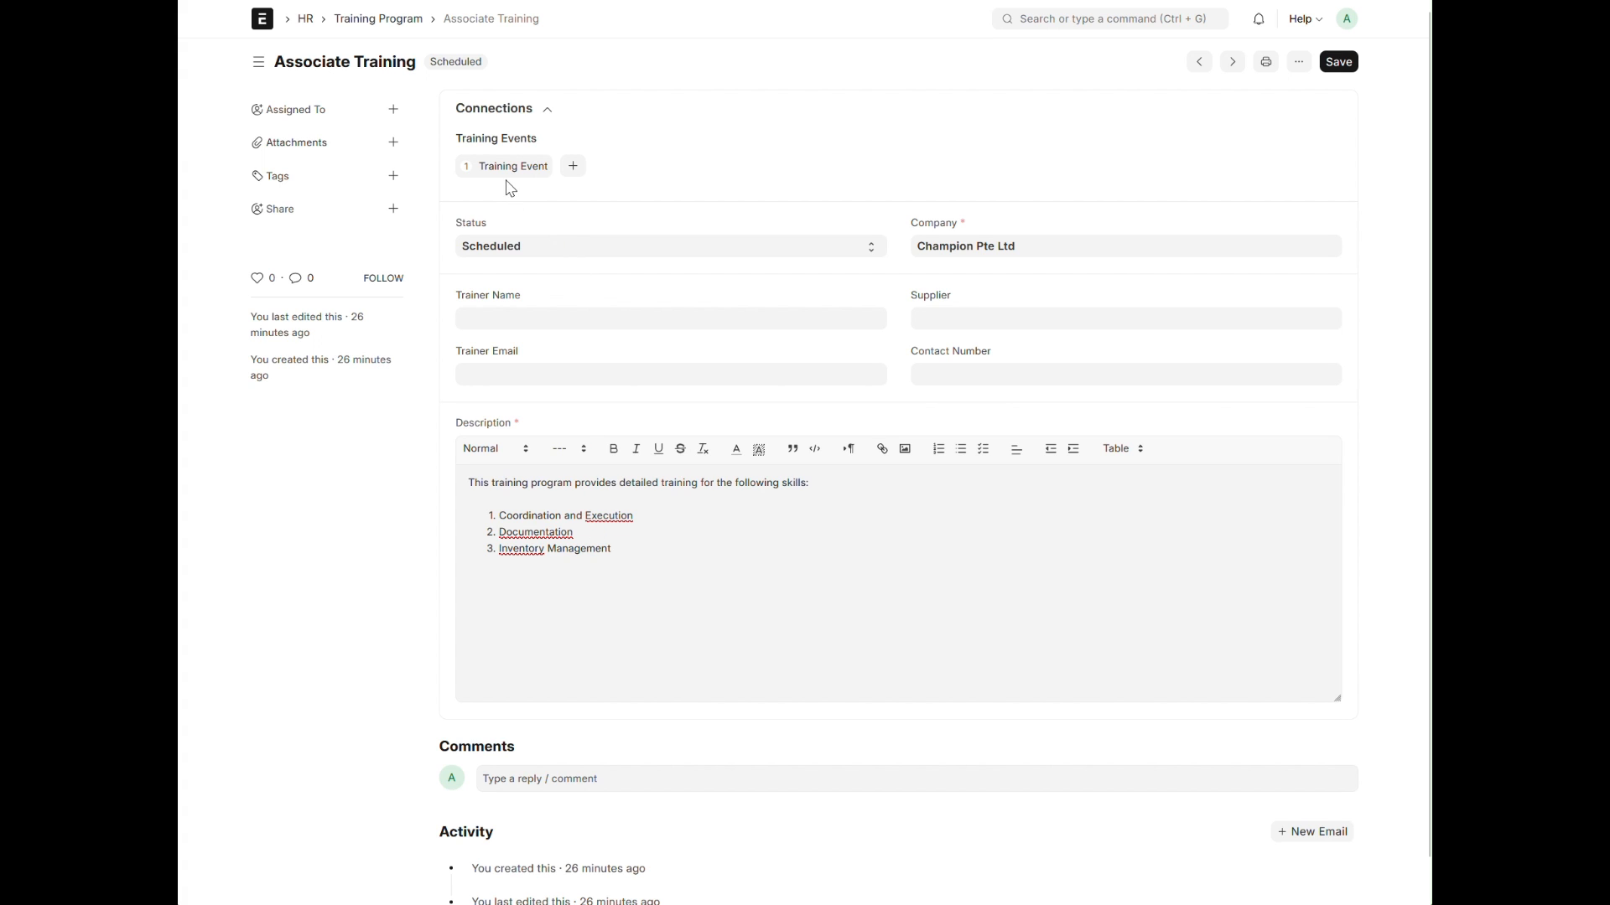
Step: Save the Associate Training program and open its linked Ops Training event
click(534, 323)
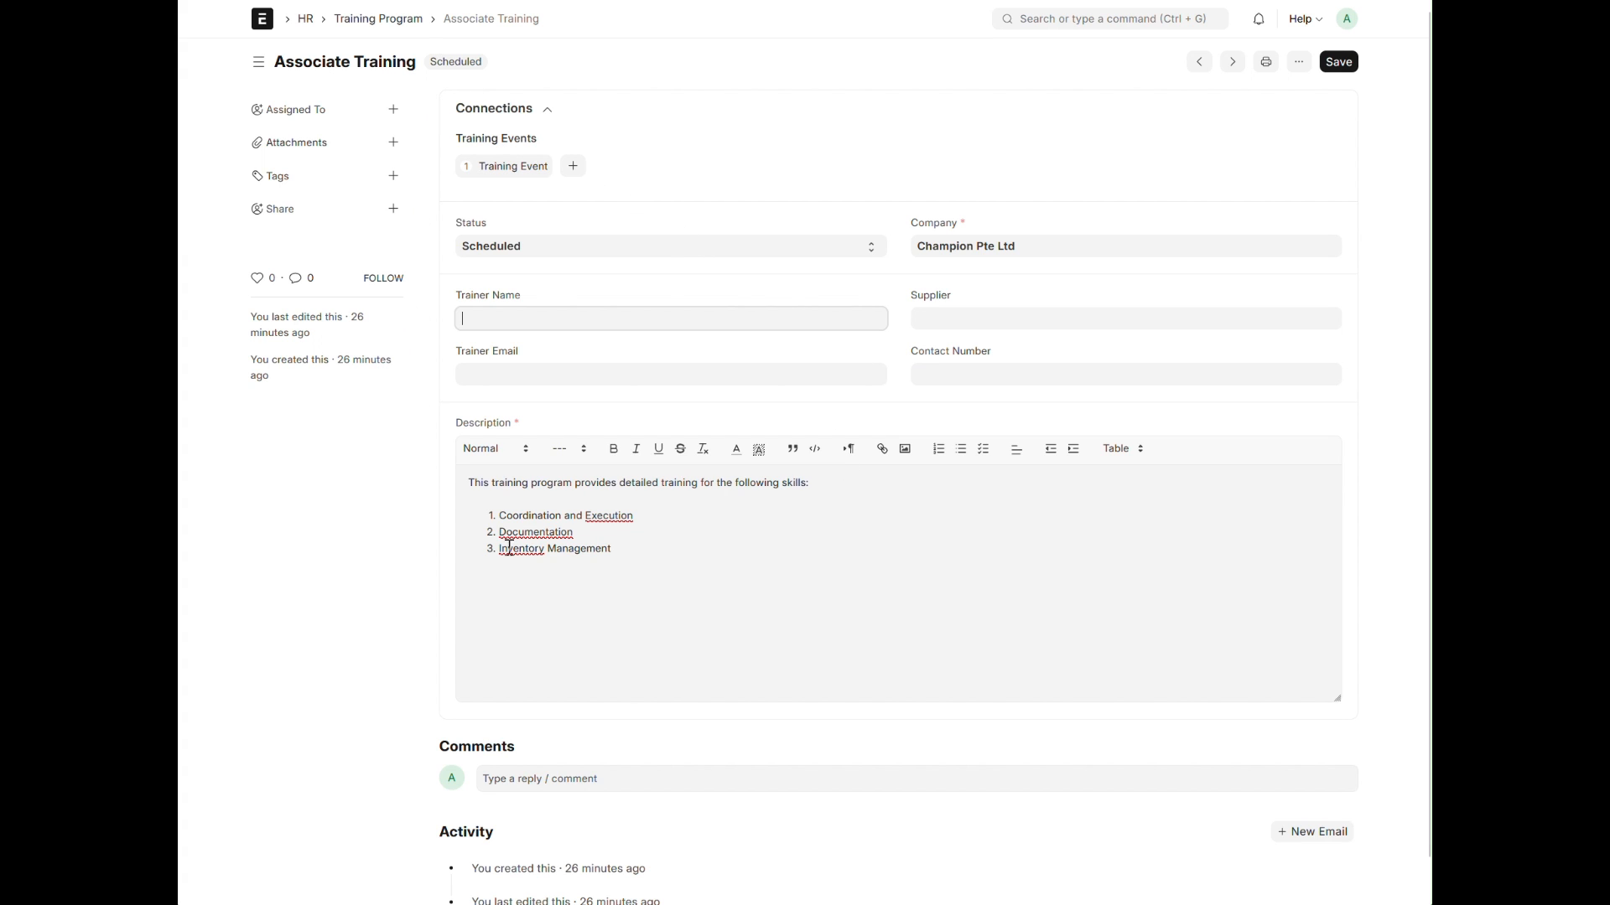
click(1340, 64)
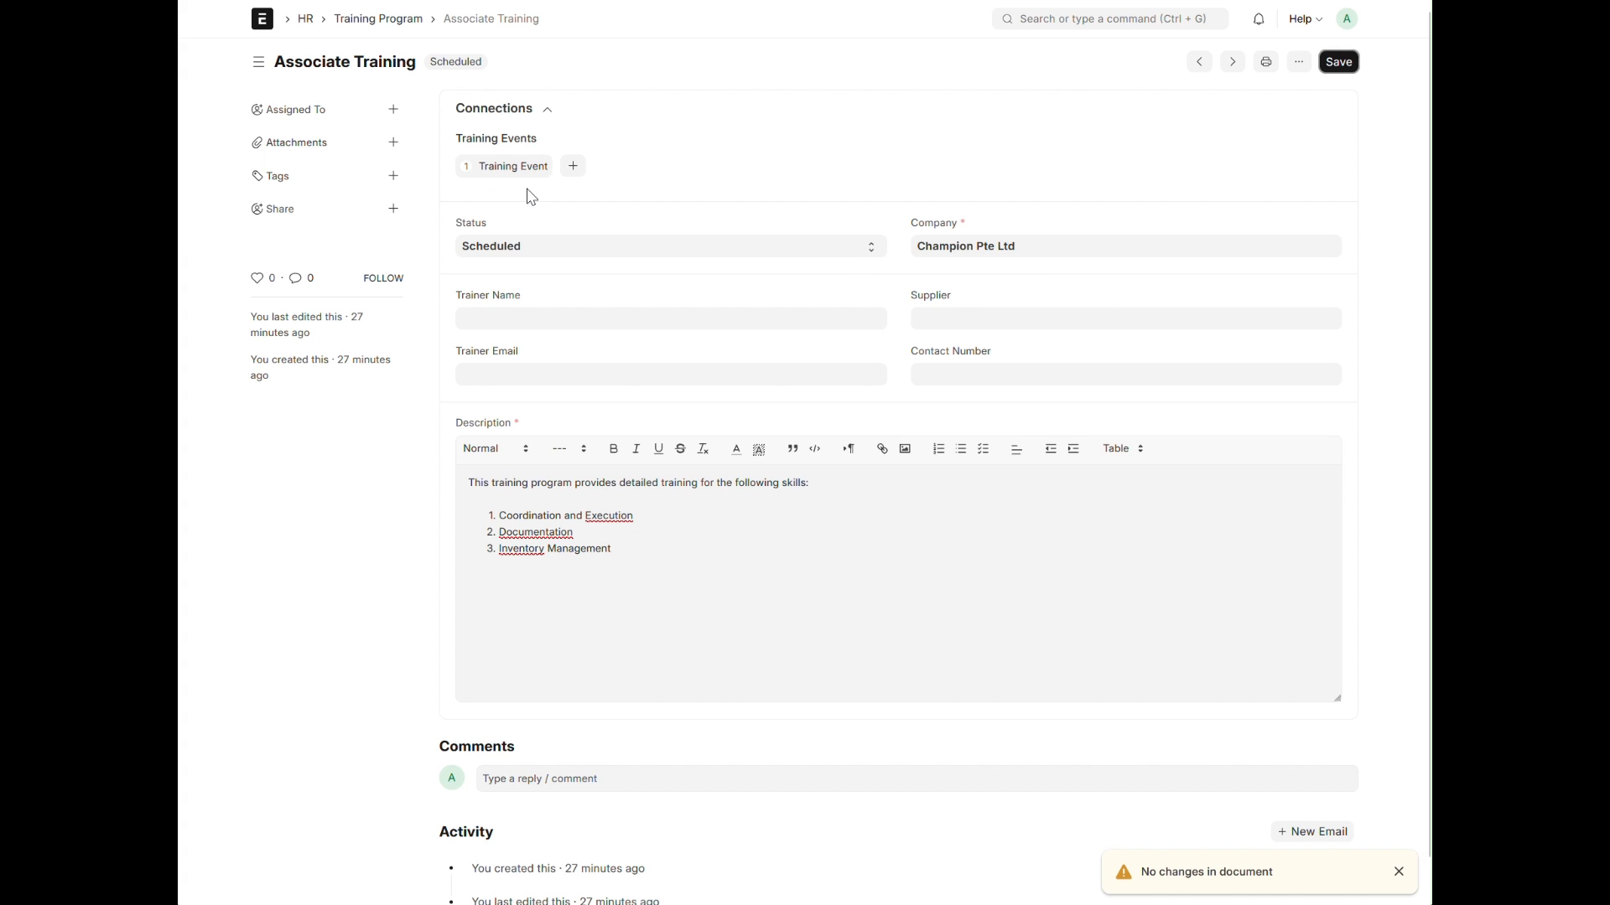
click(507, 167)
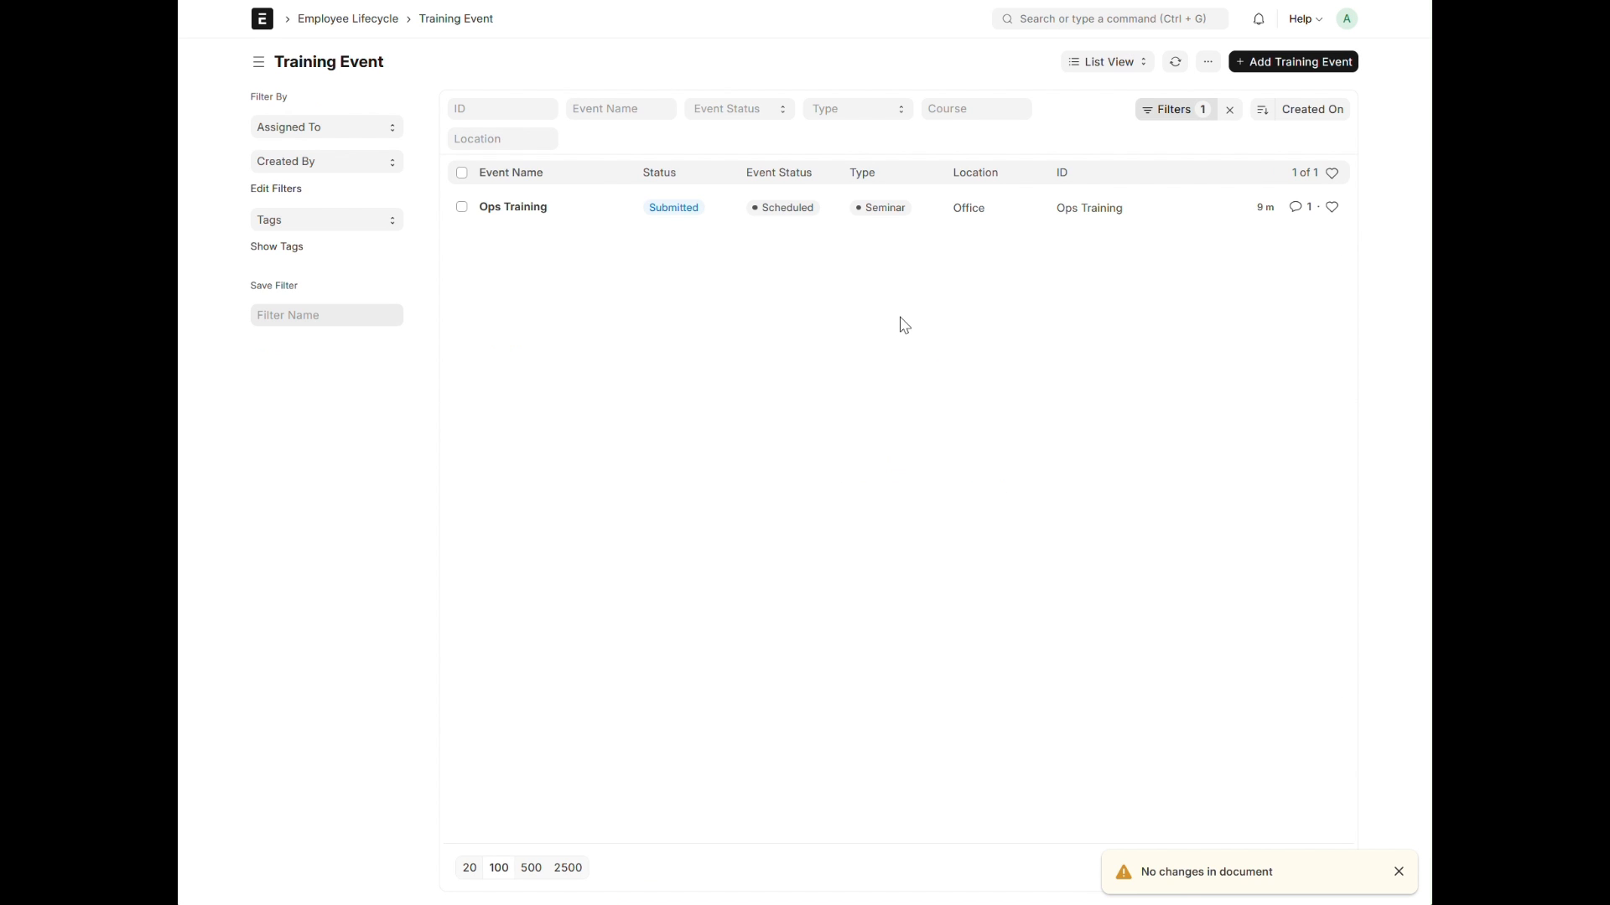
click(496, 210)
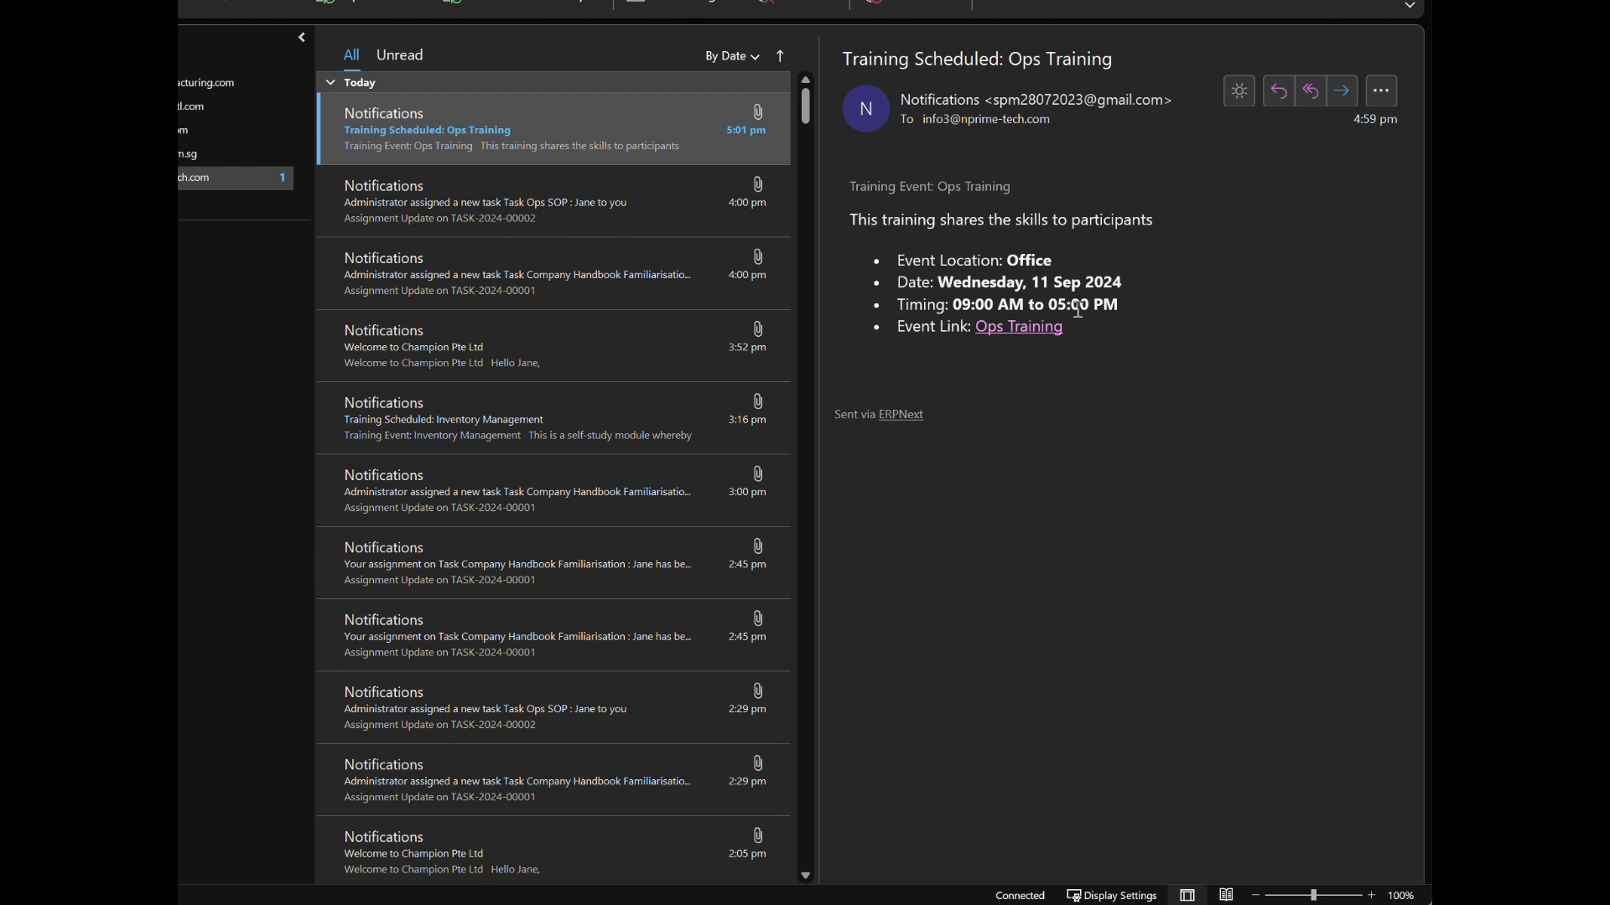
Step: Follow the event link in the Ops Training scheduling email and review the event's details and attendees
click(1016, 328)
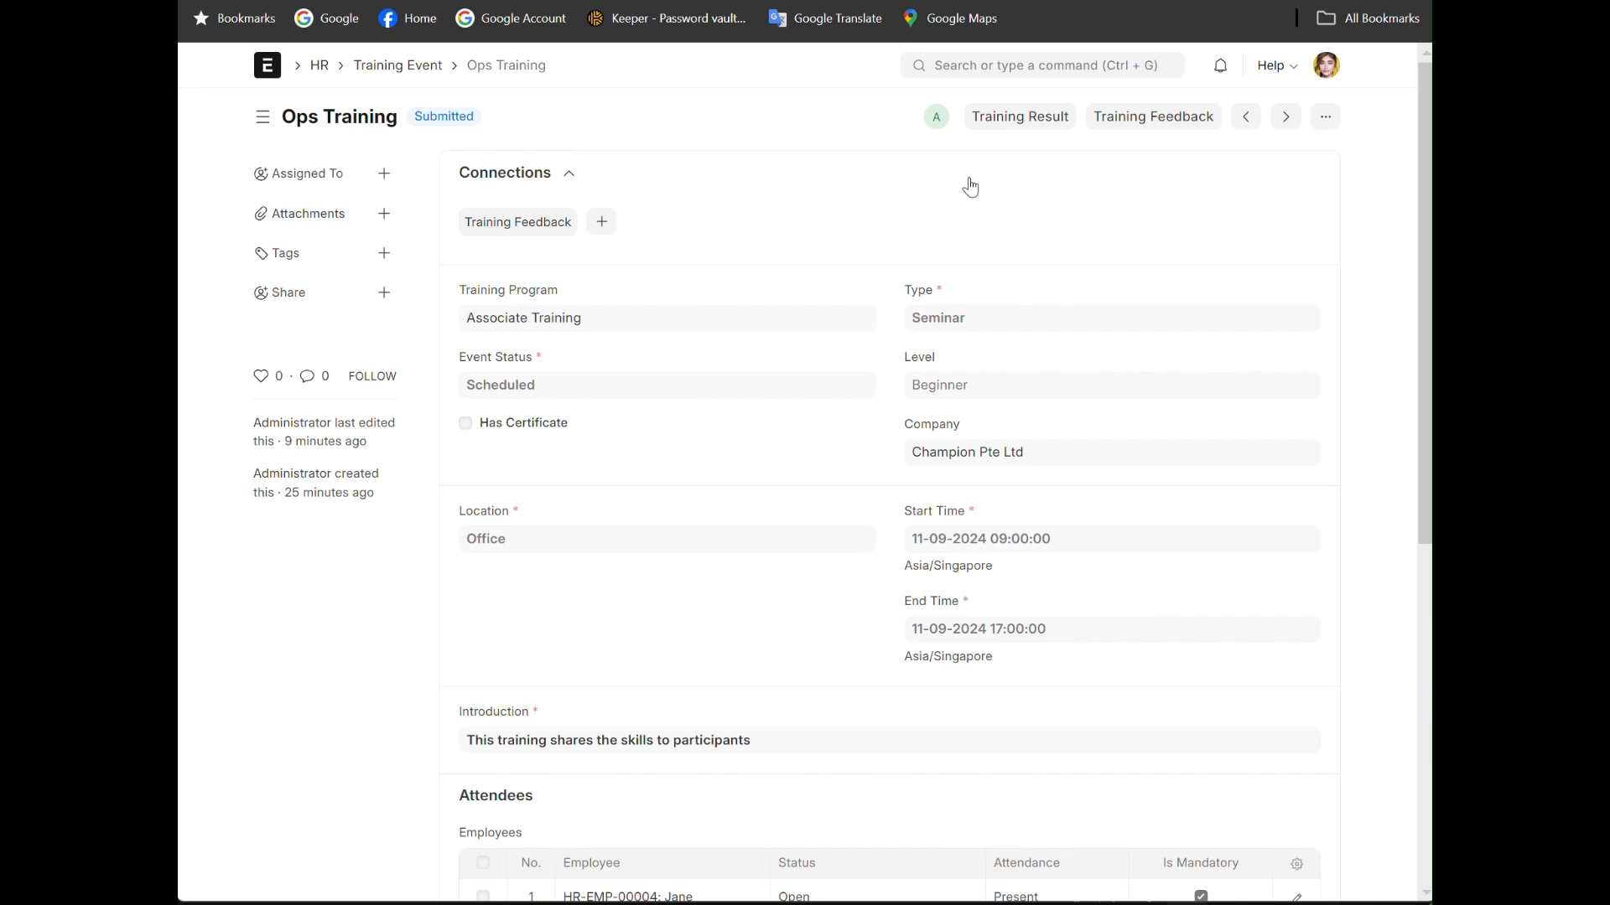
scroll(594, 713, down, 1)
scroll(593, 711, down, 4)
scroll(594, 708, up, 5)
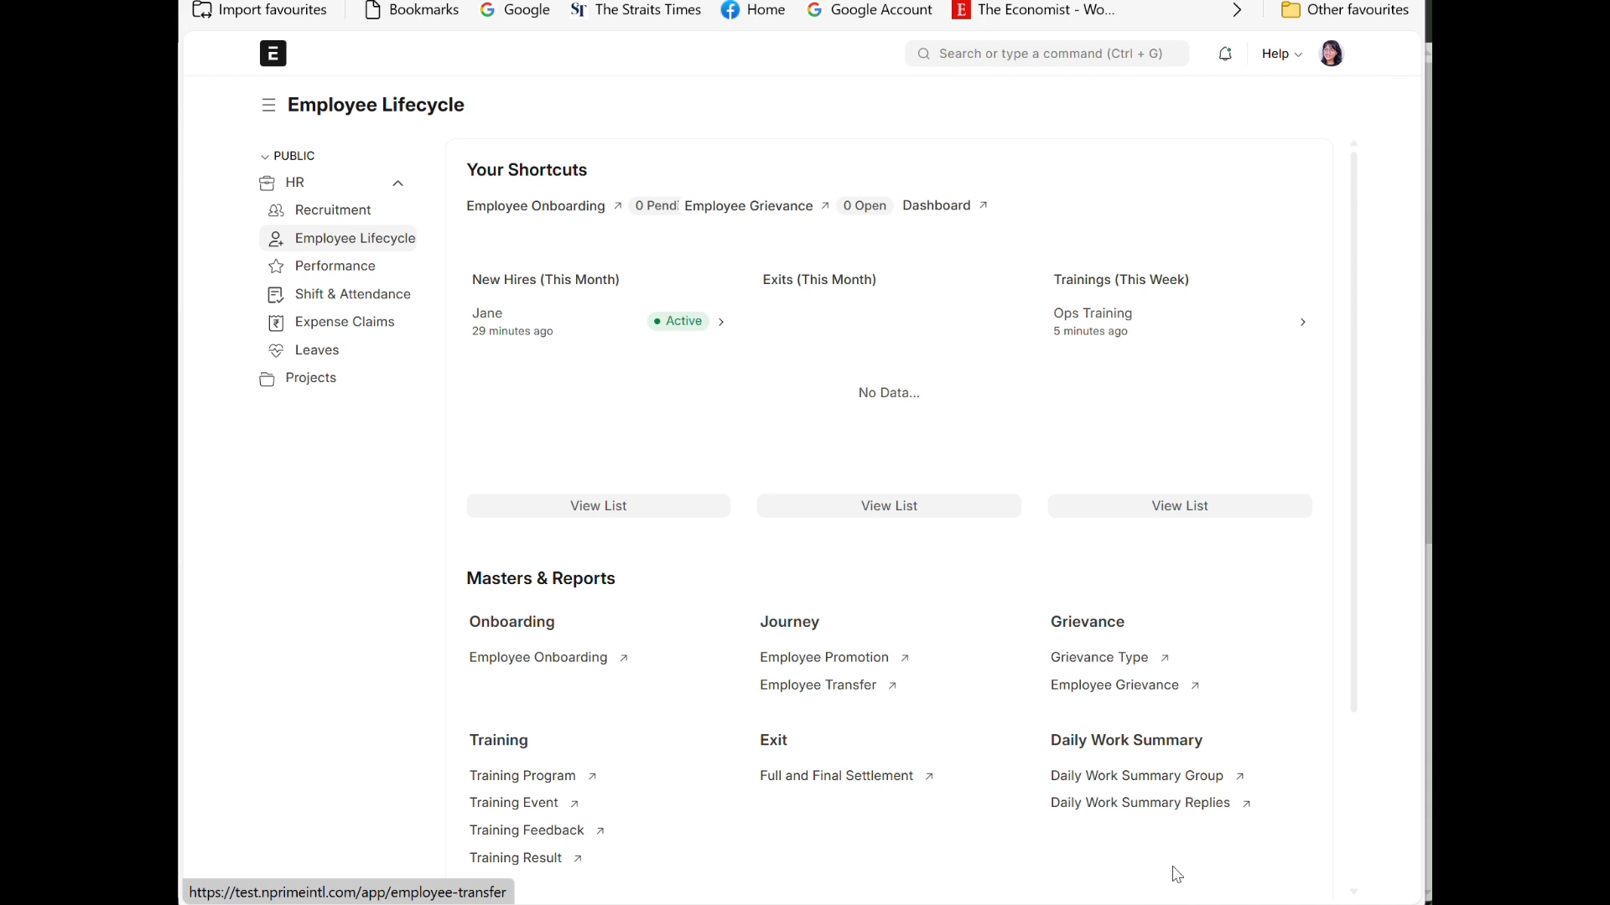
Step: Open the Ops Training event through the Associate Training program in the Employee Lifecycle workspace
click(542, 775)
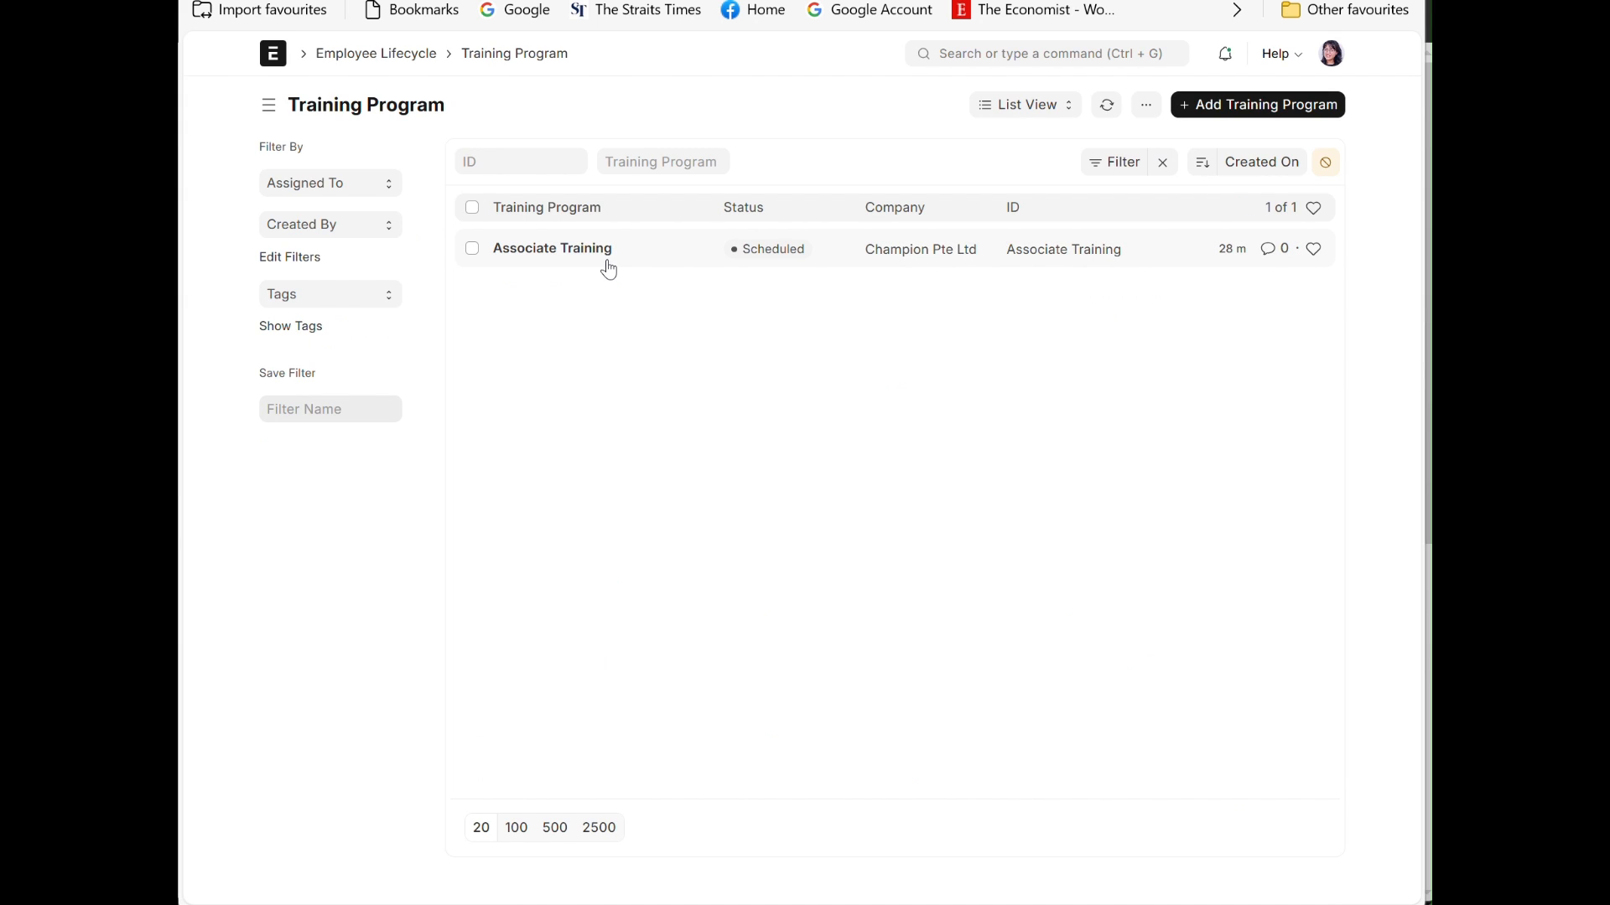
click(551, 250)
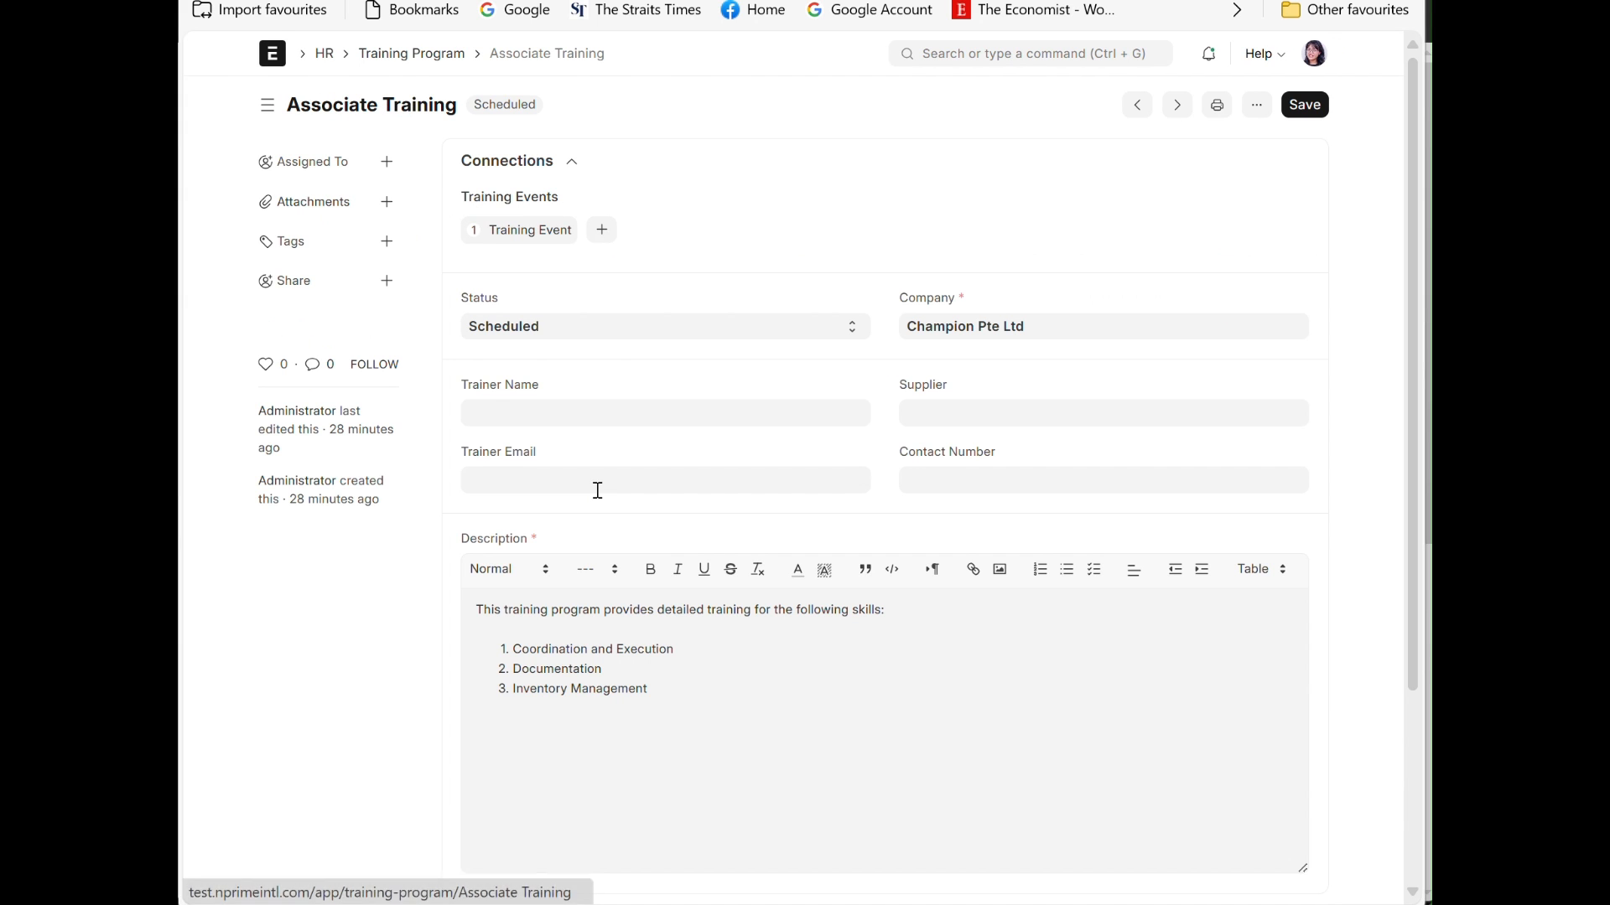
click(543, 232)
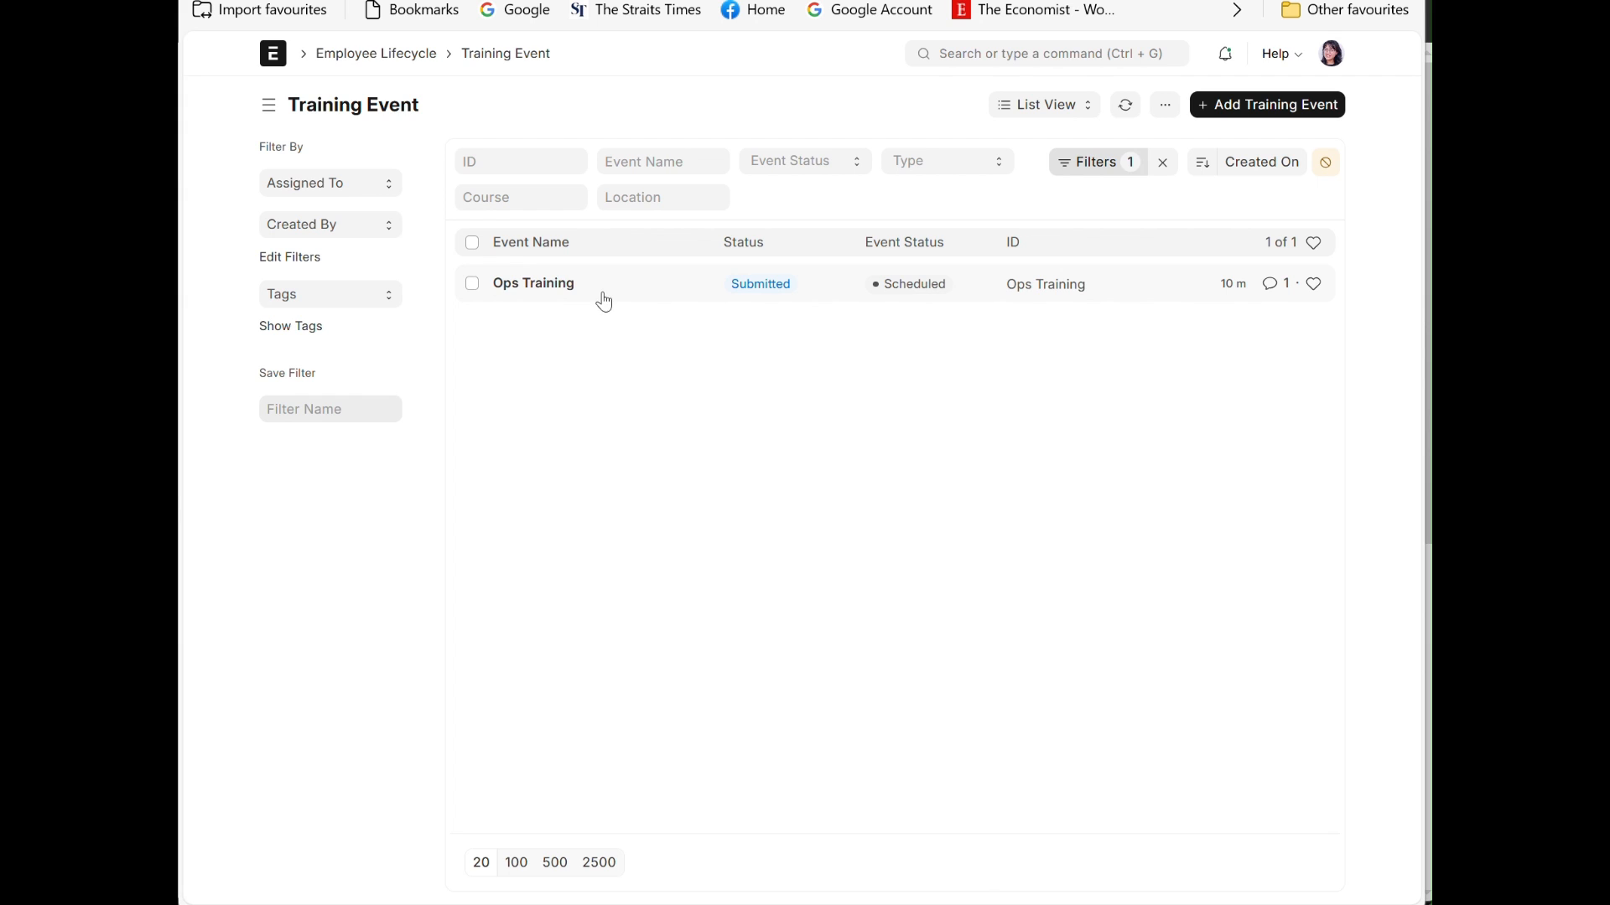
click(523, 288)
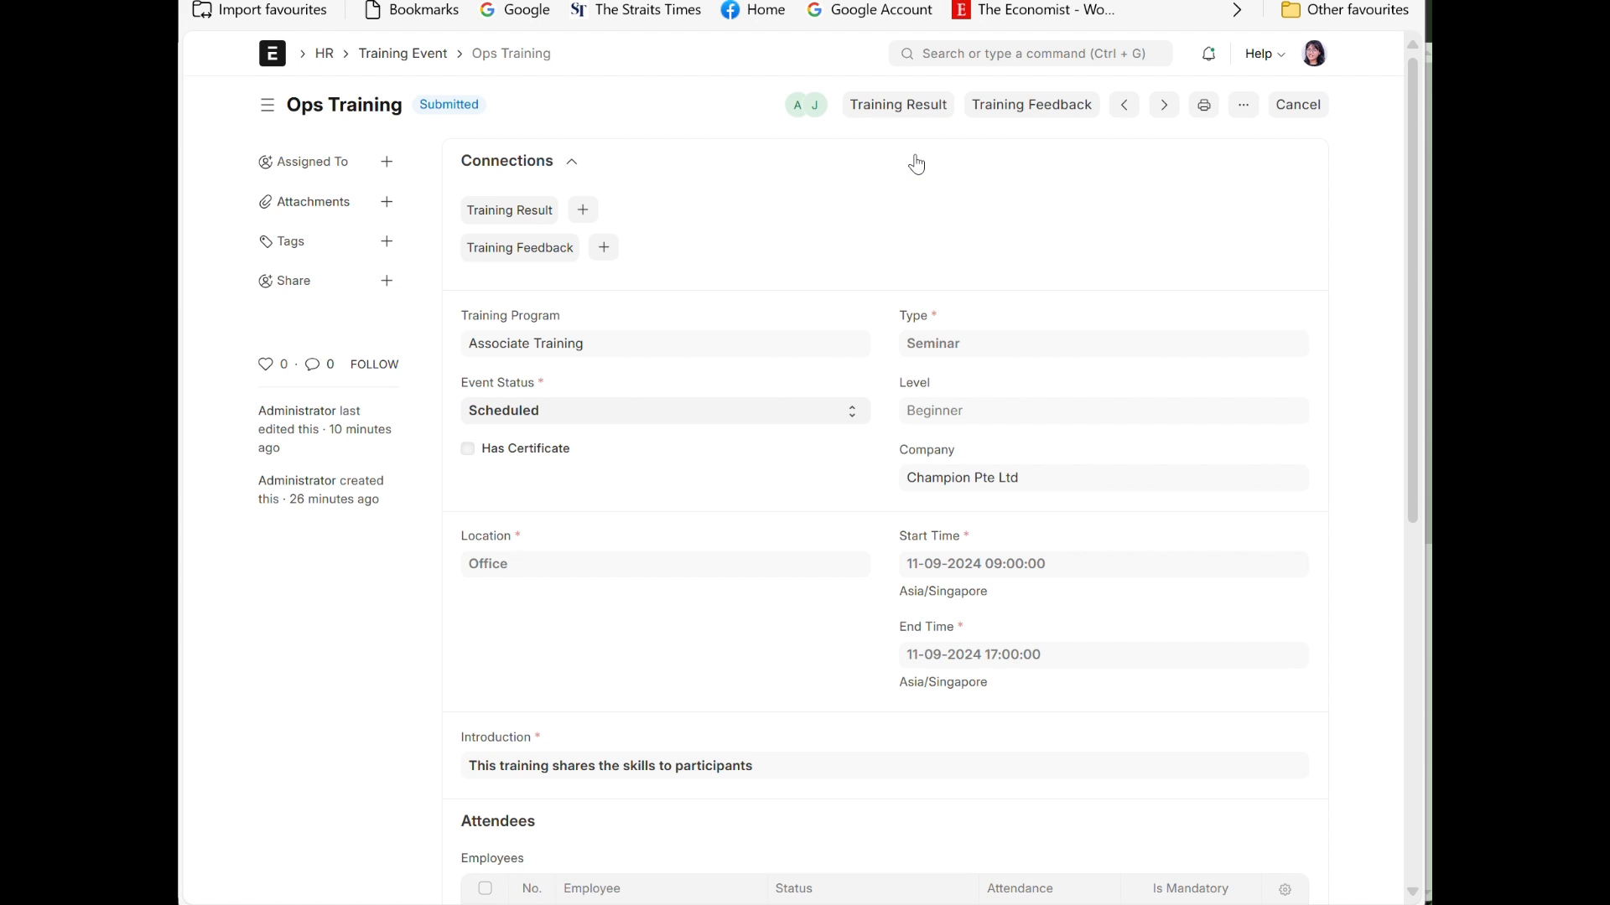
Step: Create a training result from the Ops Training event and add its attendee as an employee row
click(900, 106)
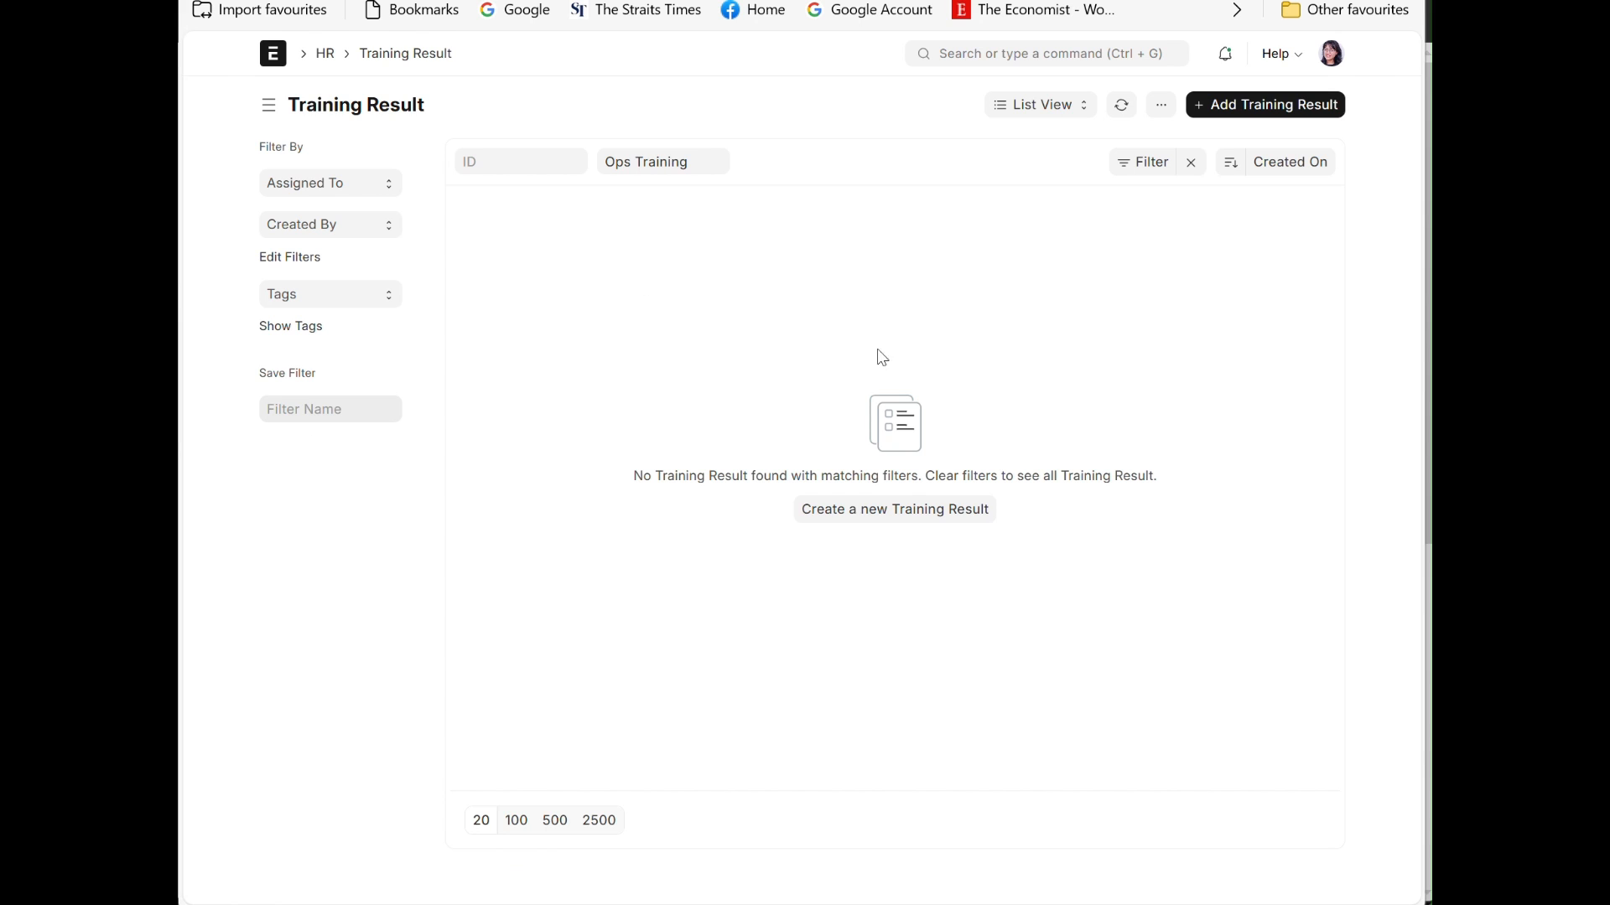
click(872, 516)
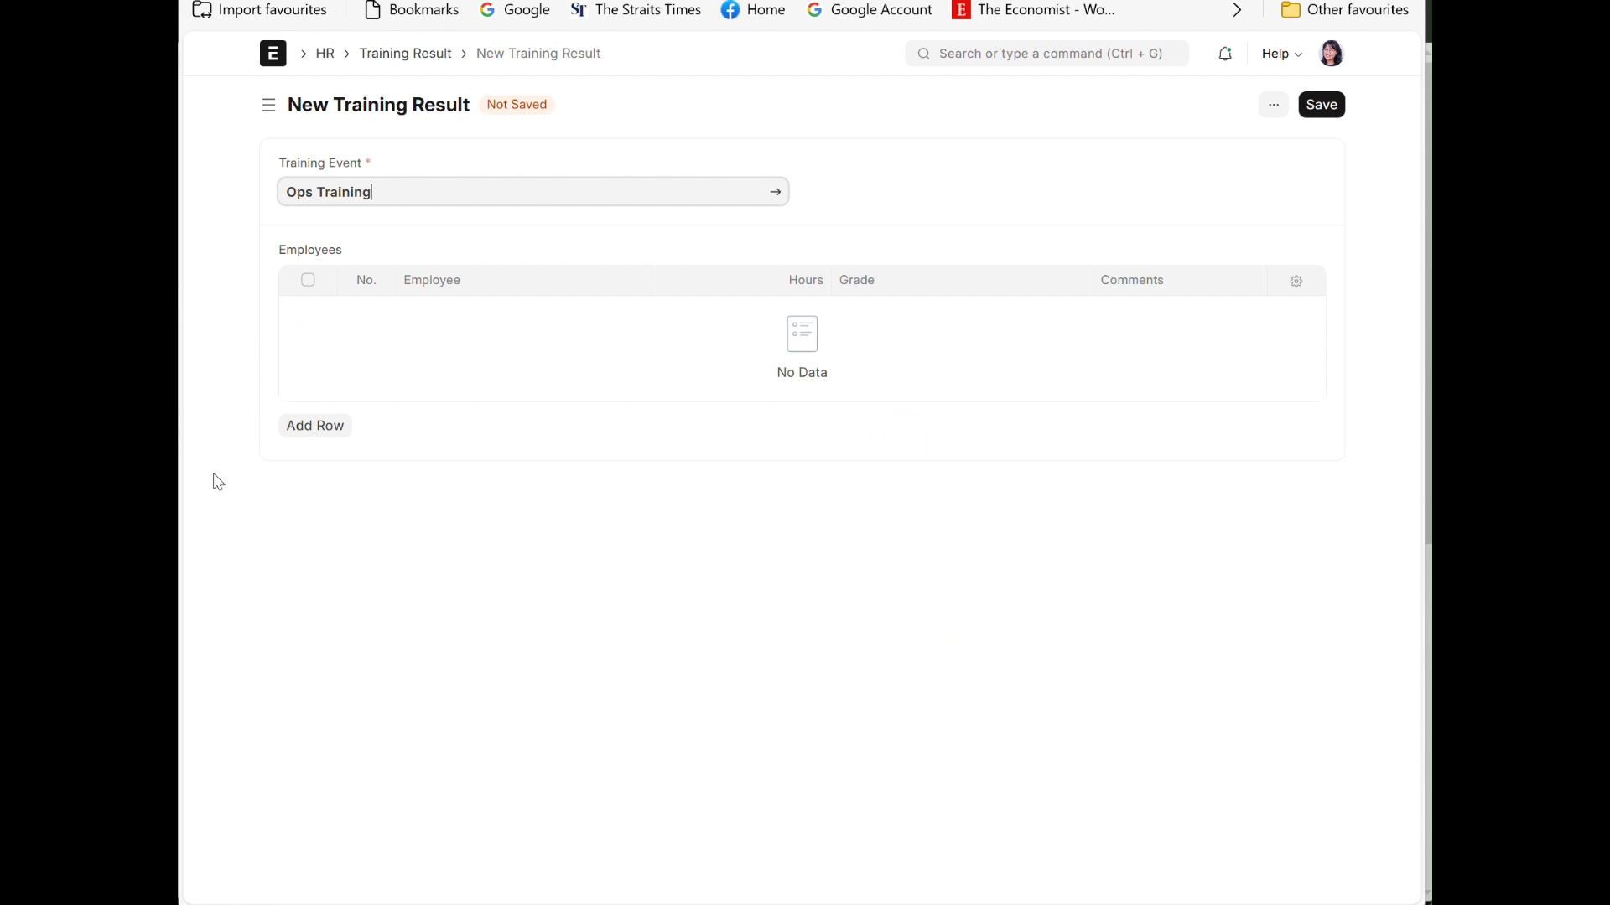
click(316, 426)
click(491, 316)
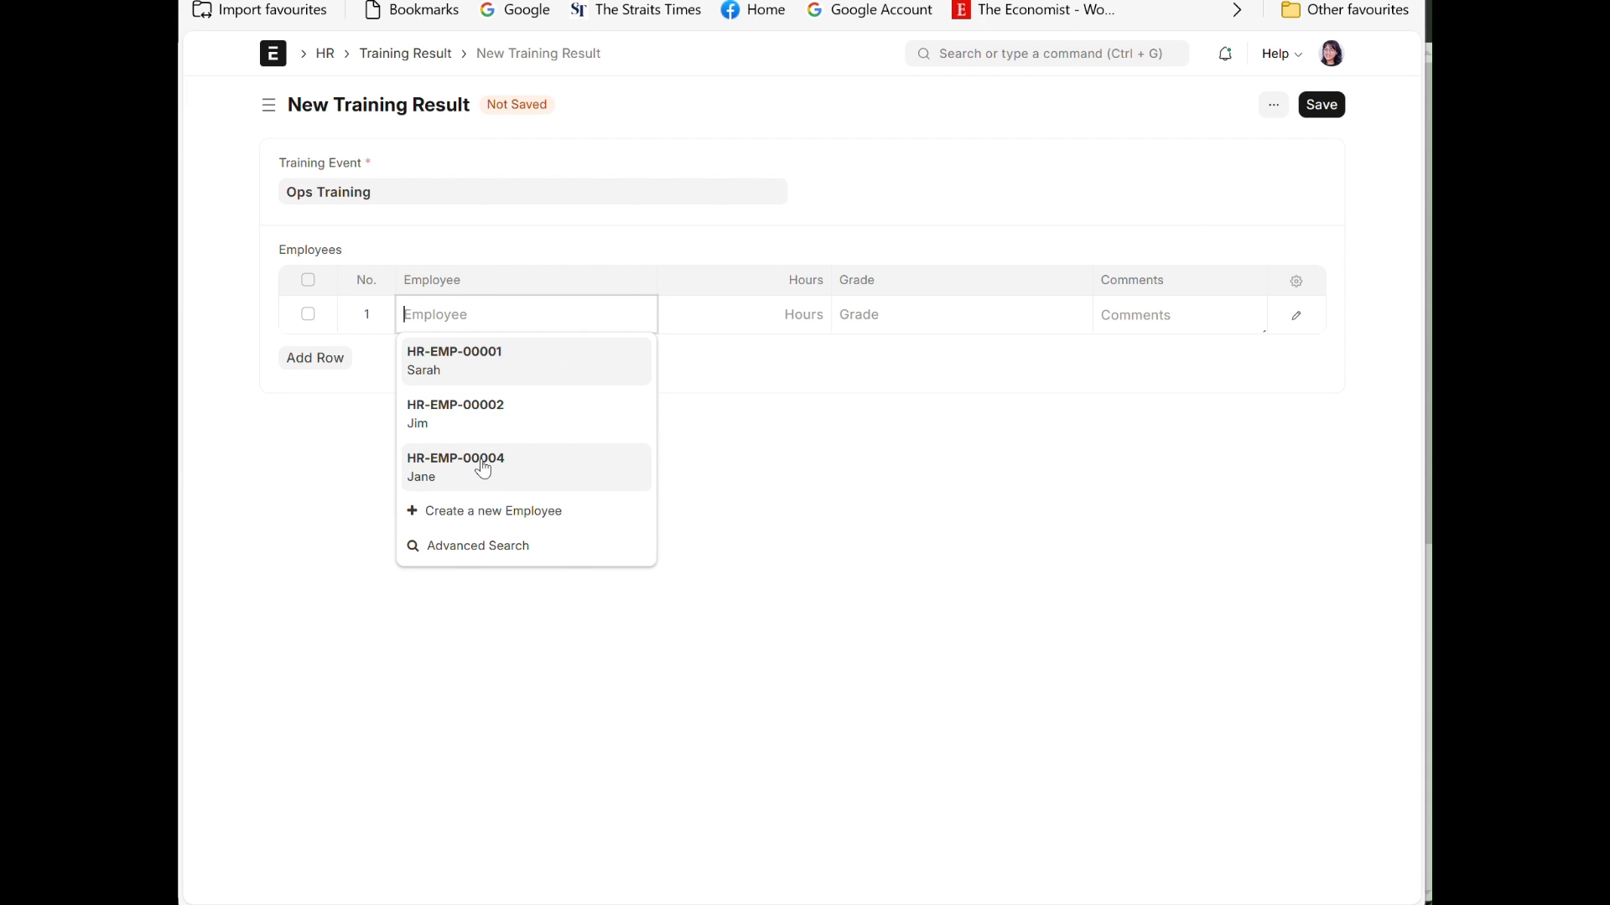
click(483, 472)
Step: Set the employee's training hours to 8 and the grade to B
click(808, 316)
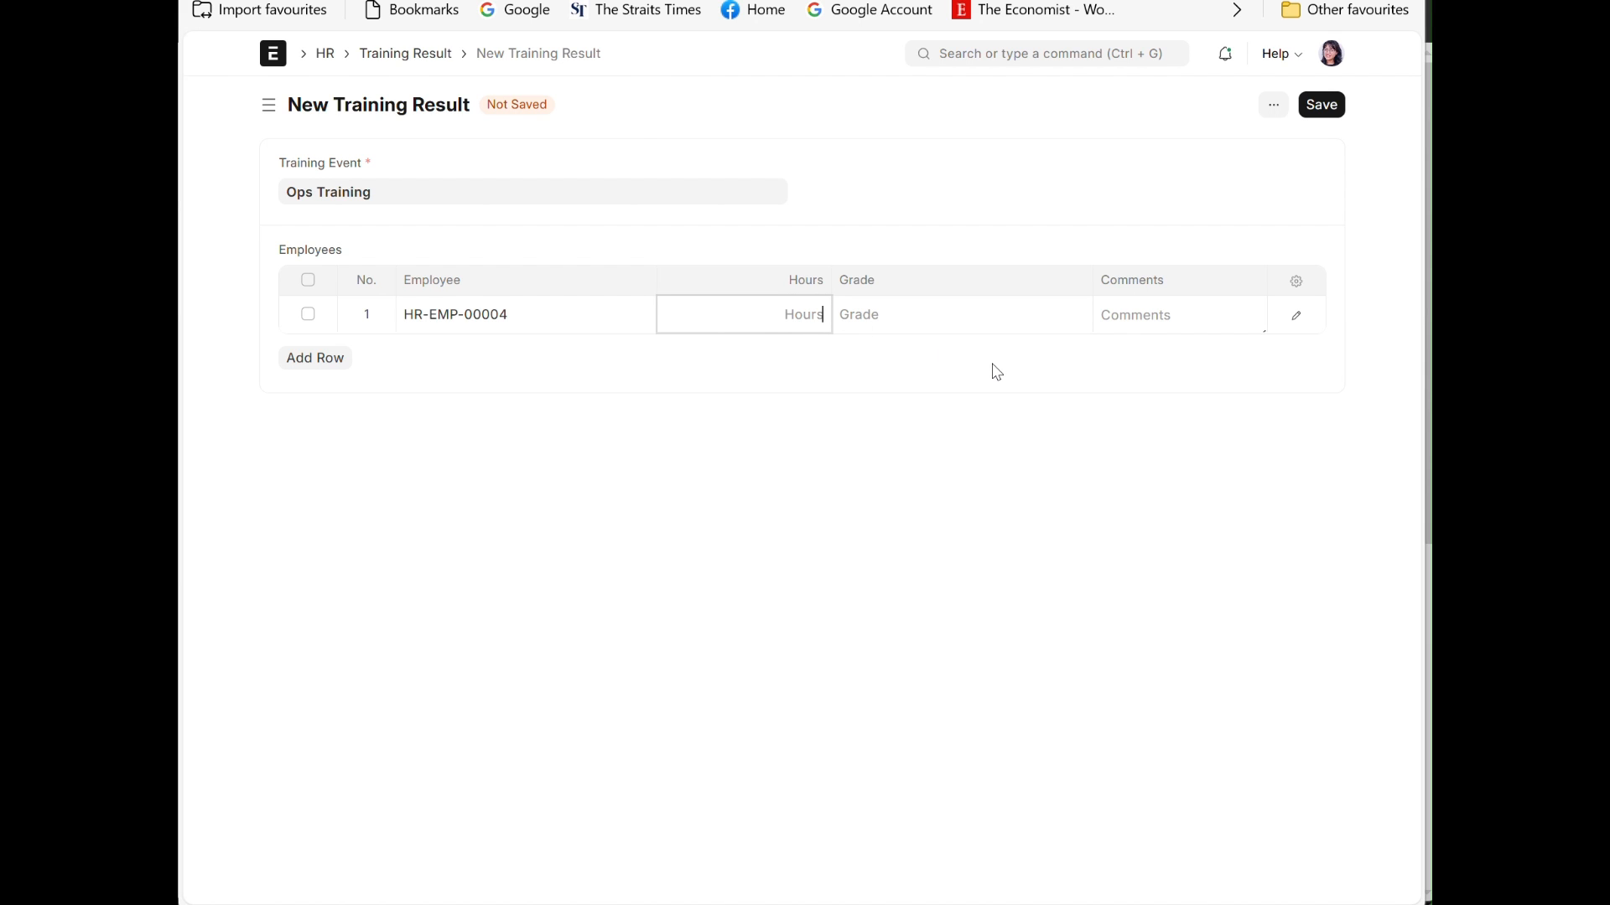
text(8)
click(1019, 316)
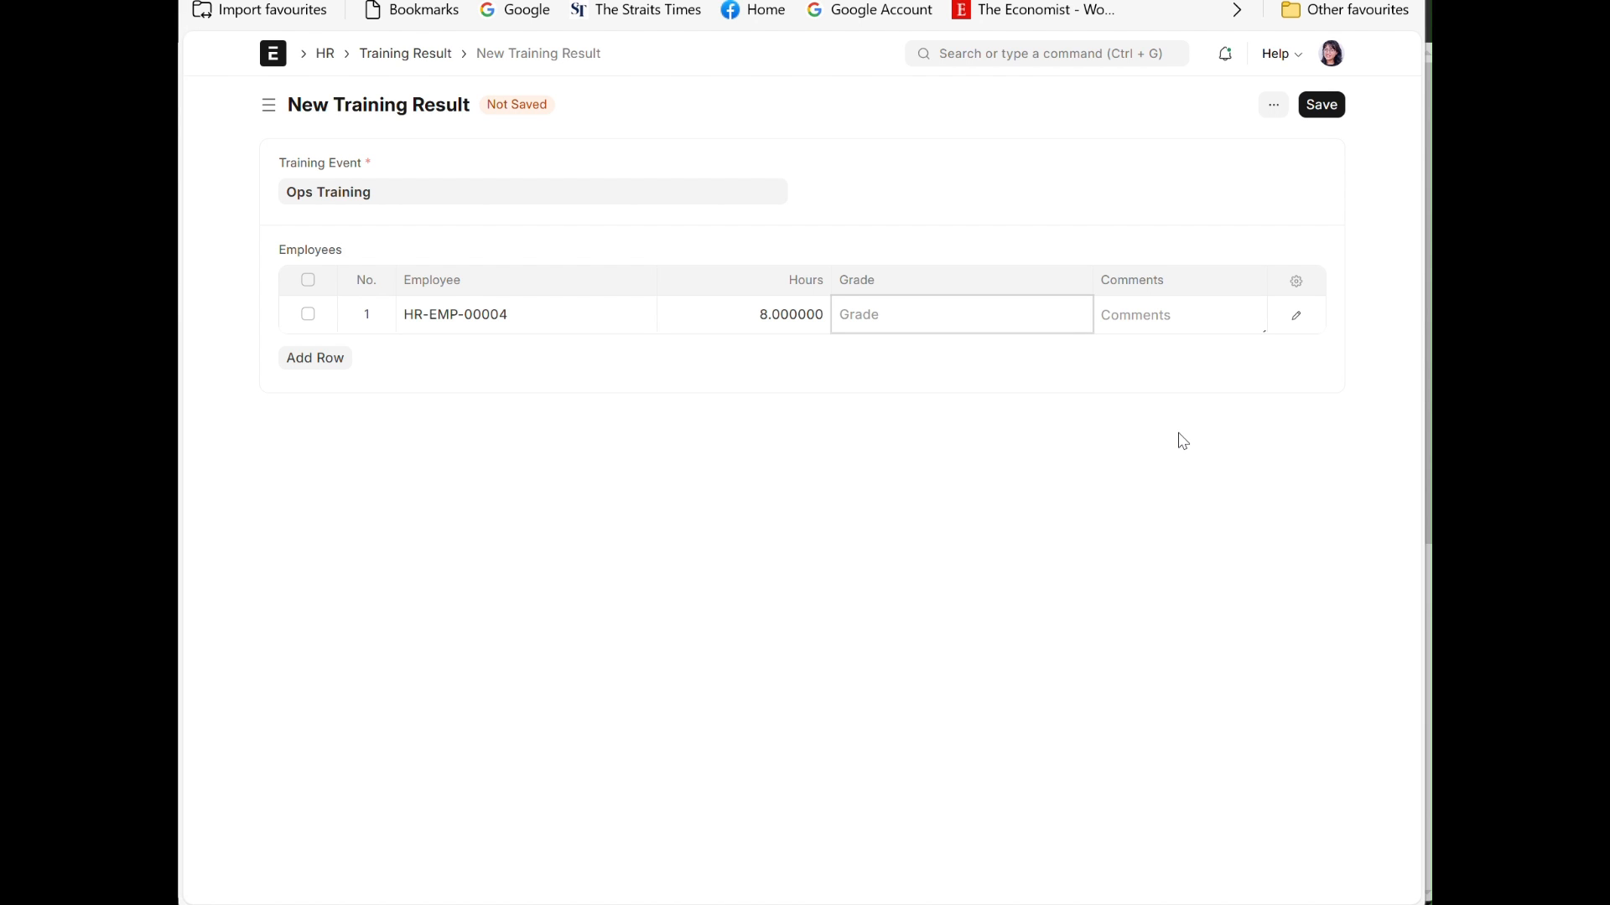
text(B)
Step: Add a comment to the employee's result row, "Understands most of the concept and has developed the" requisite skills
click(1181, 323)
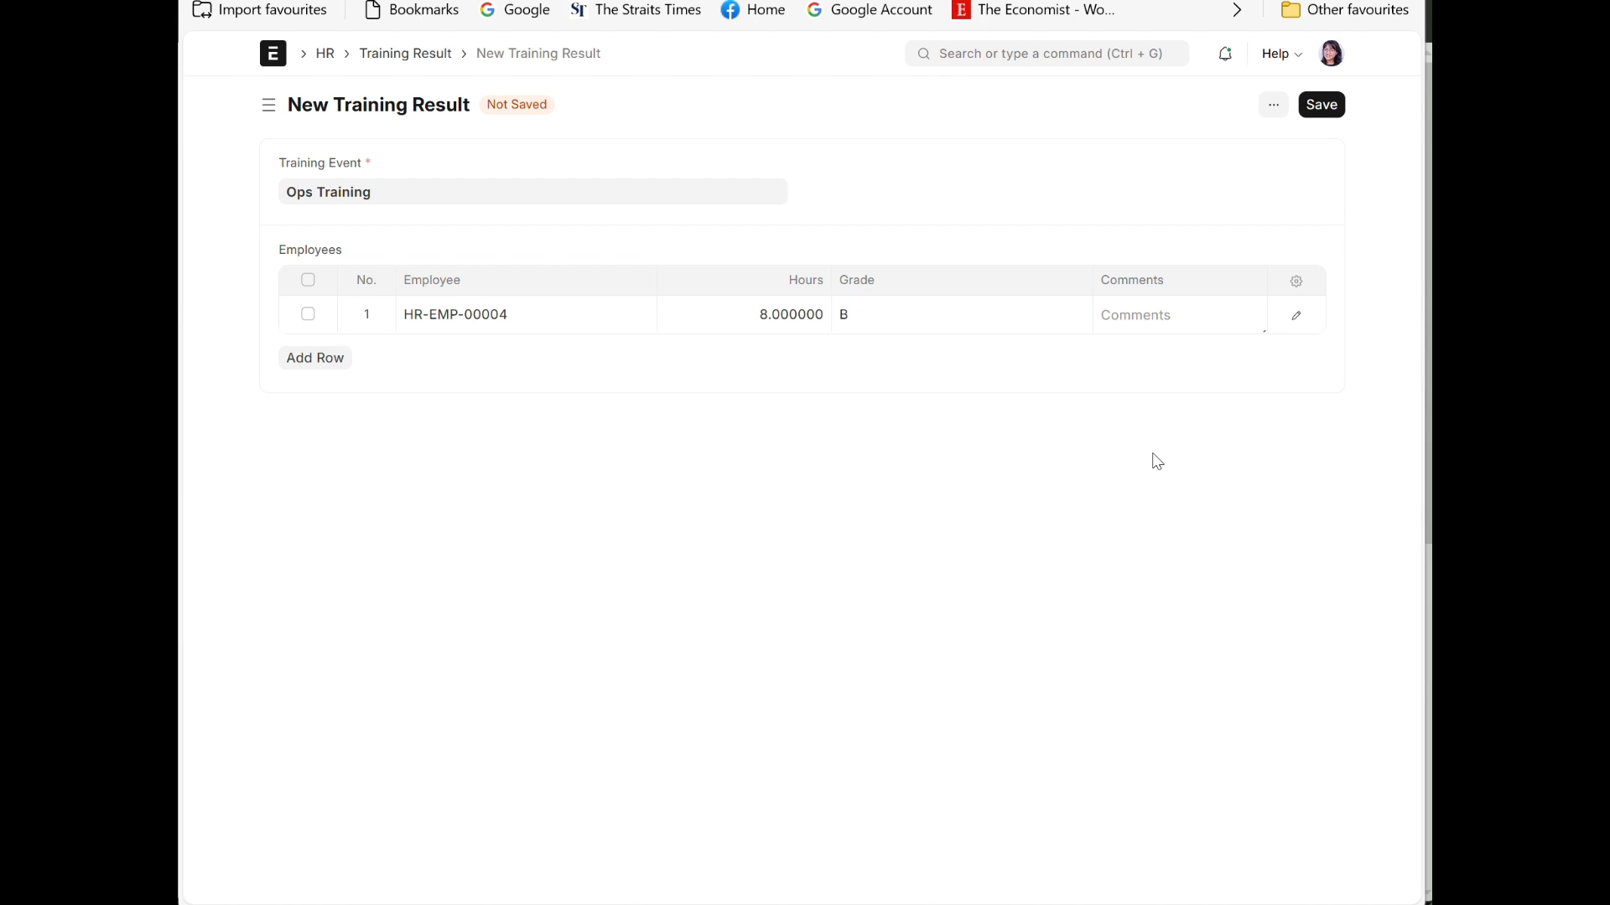
click(1295, 316)
click(897, 566)
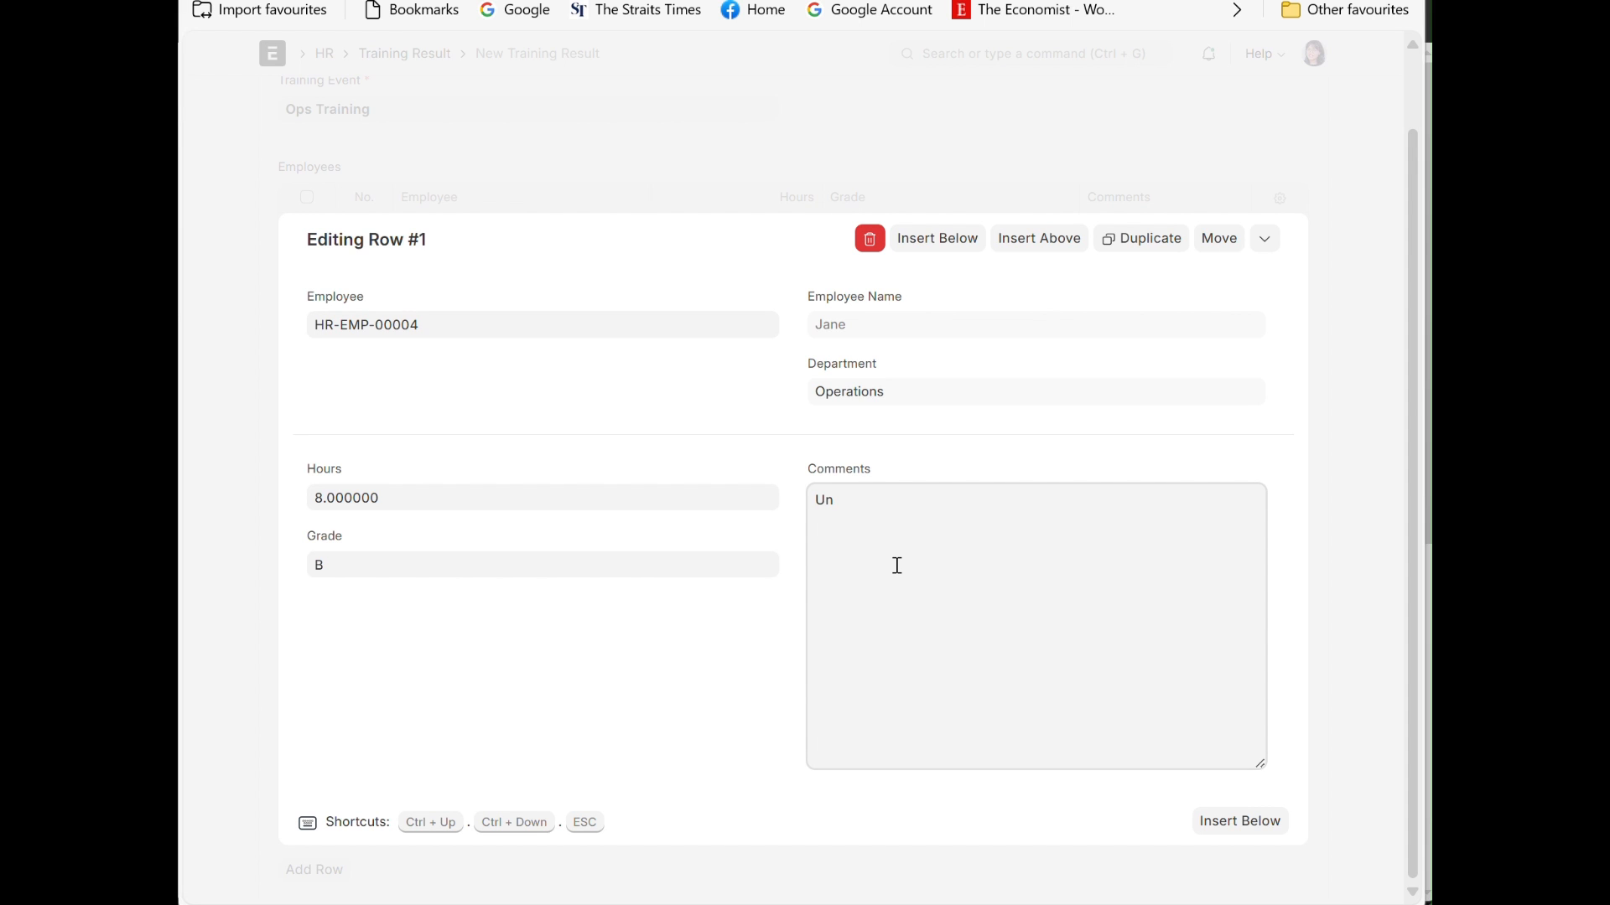
text(Understands most of the concept)
text(and)
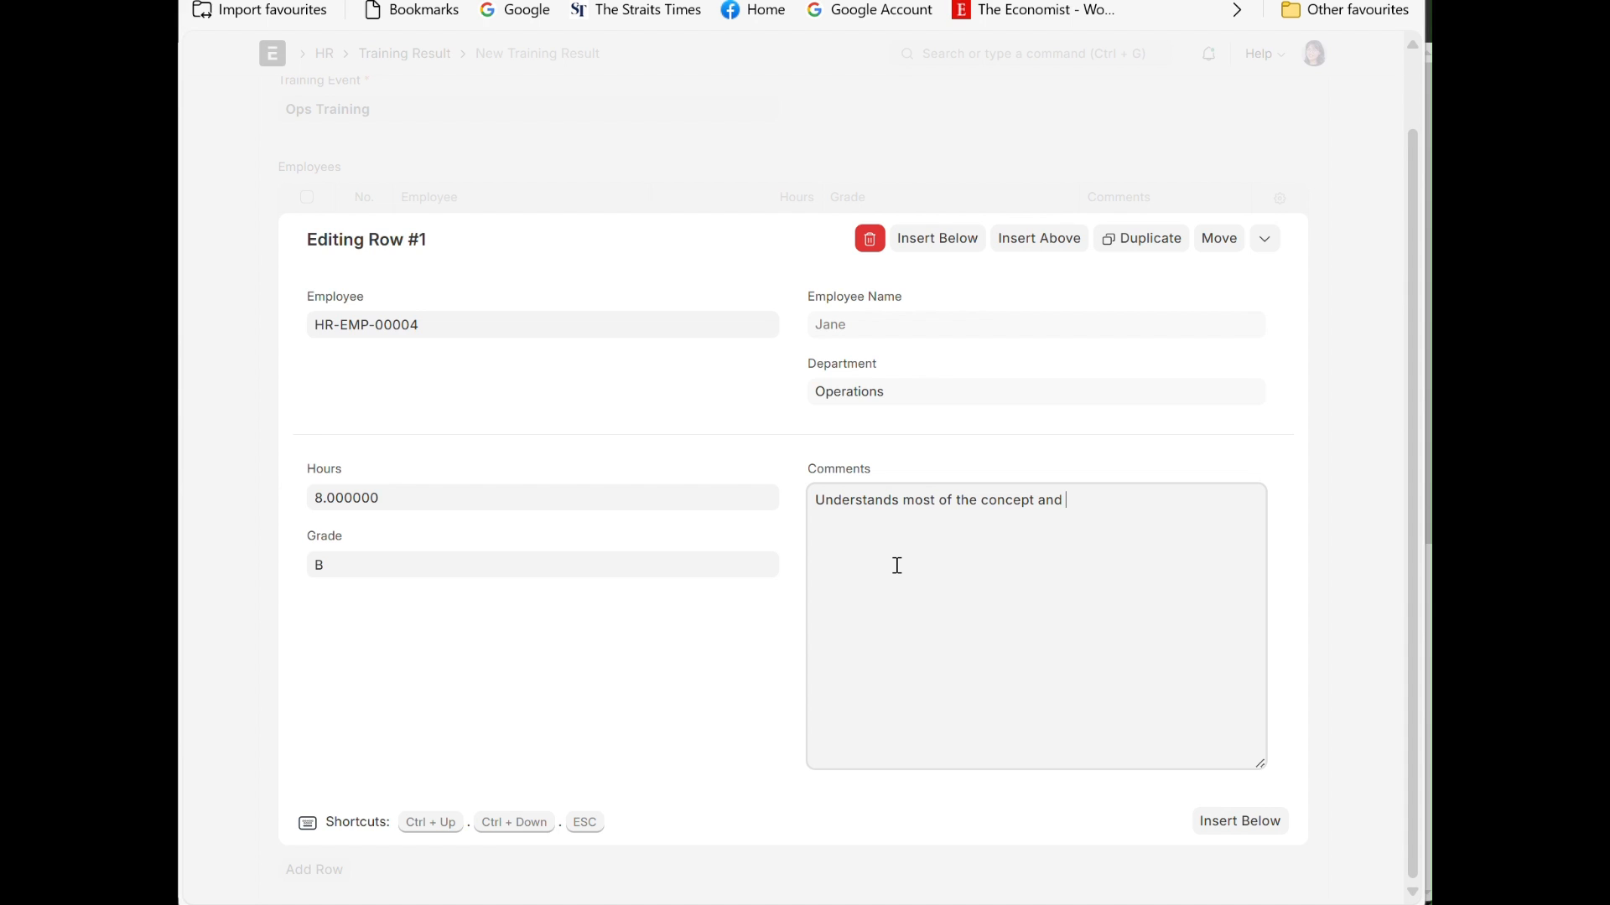
text( has developed the requisi)
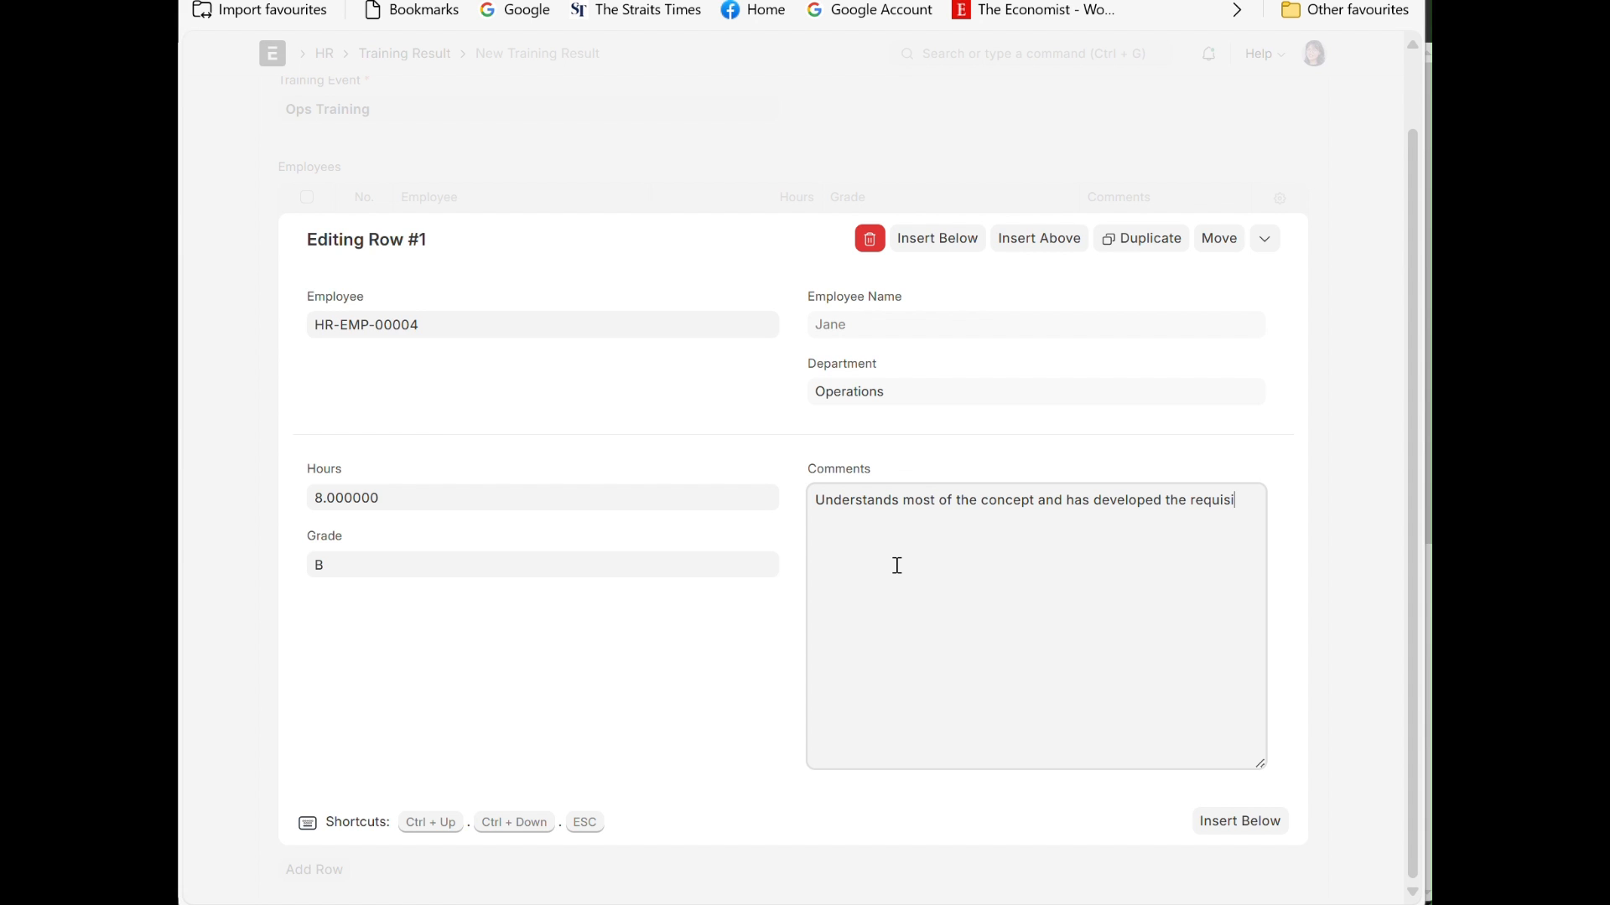
text(kills)
click(1376, 180)
Step: Save the Ops Training result and submit it permanently
click(1326, 110)
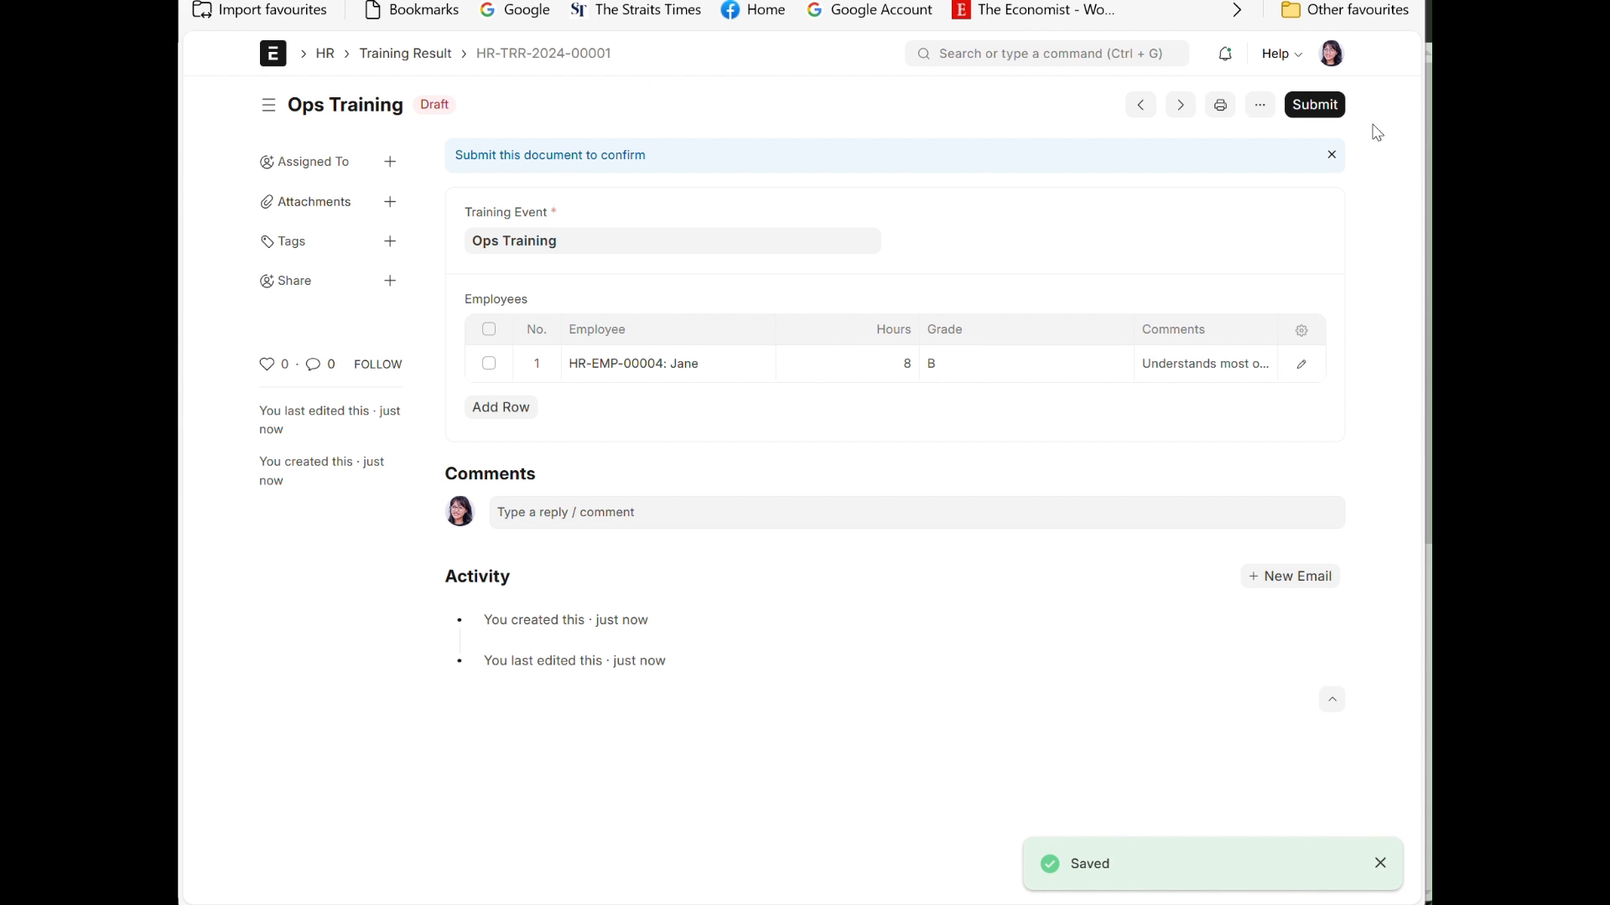
click(1329, 115)
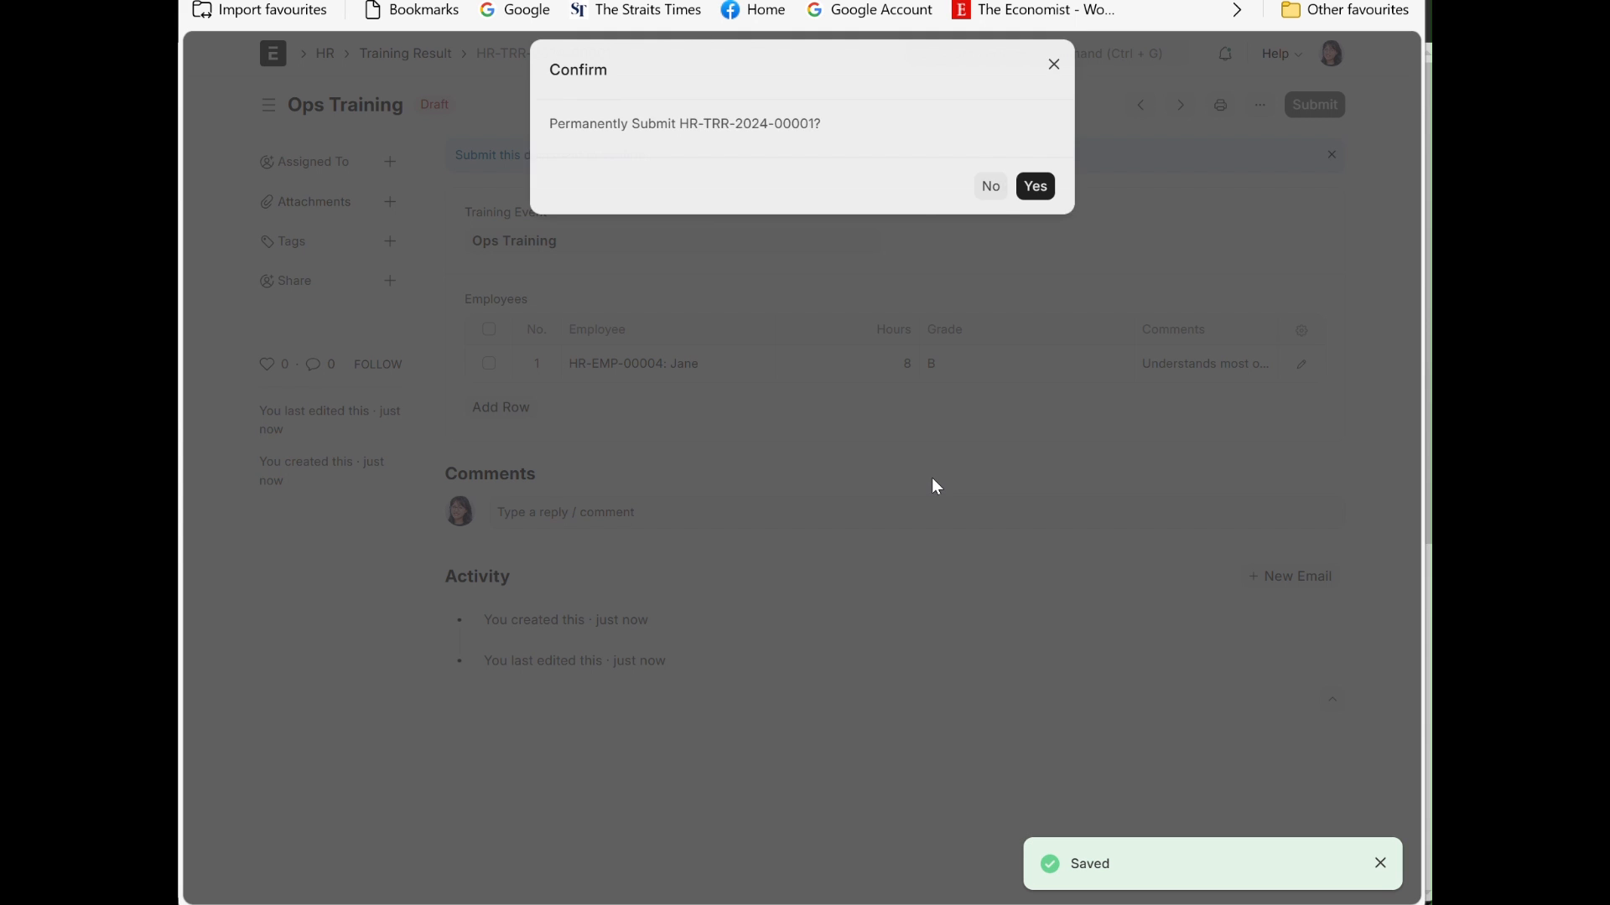
click(1036, 202)
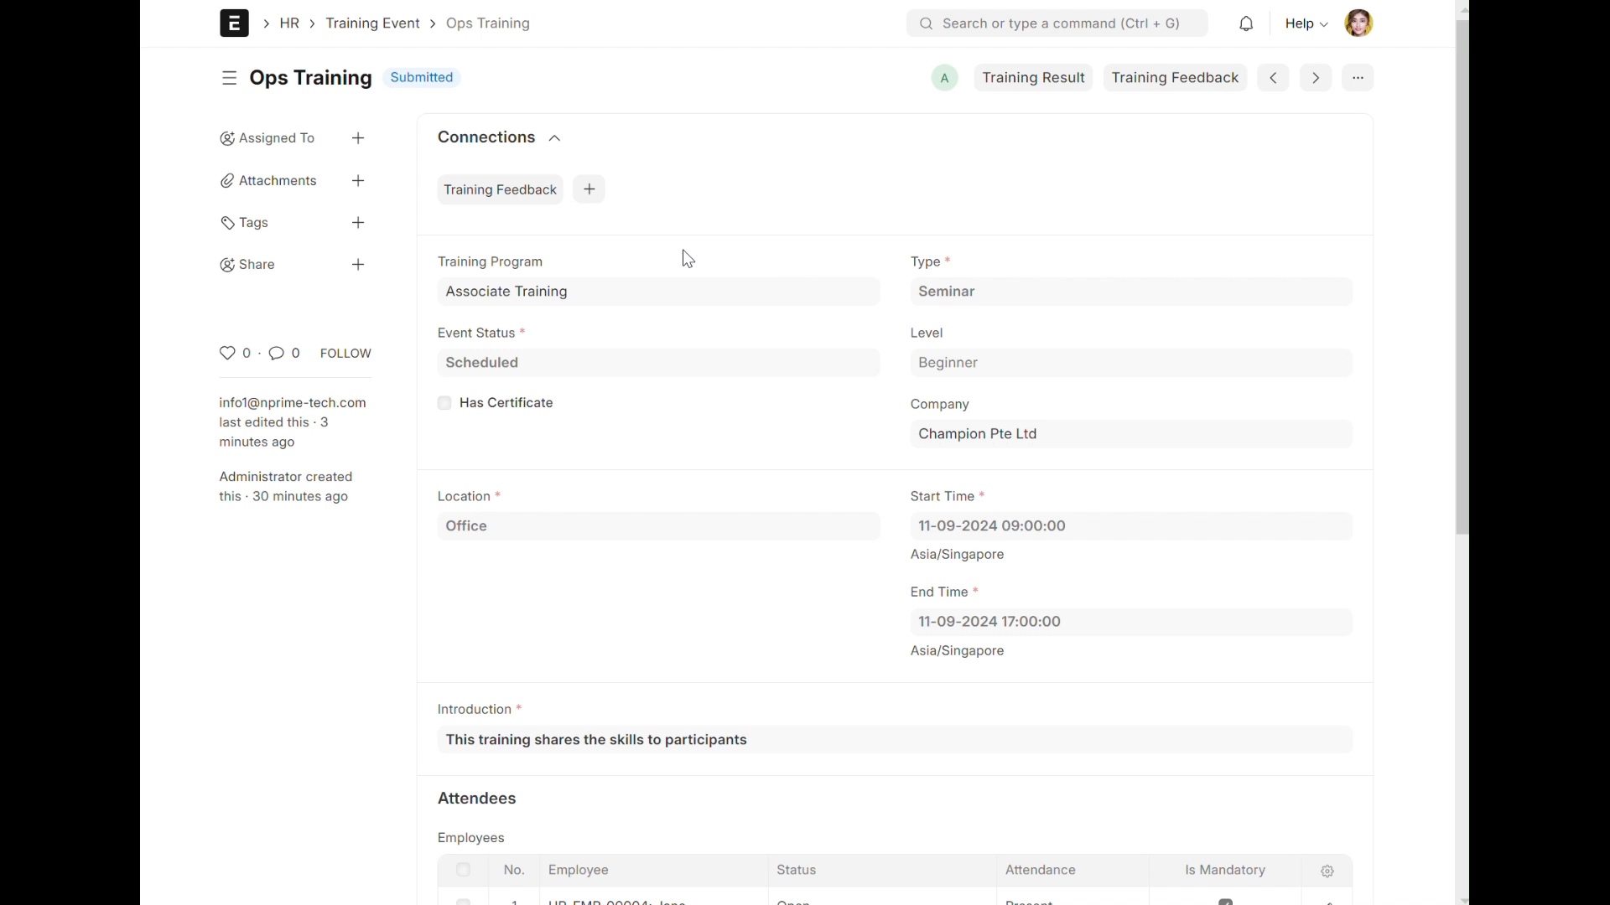
Step: Create a training feedback from the Ops Training event and select the attendee as its employee
click(1165, 84)
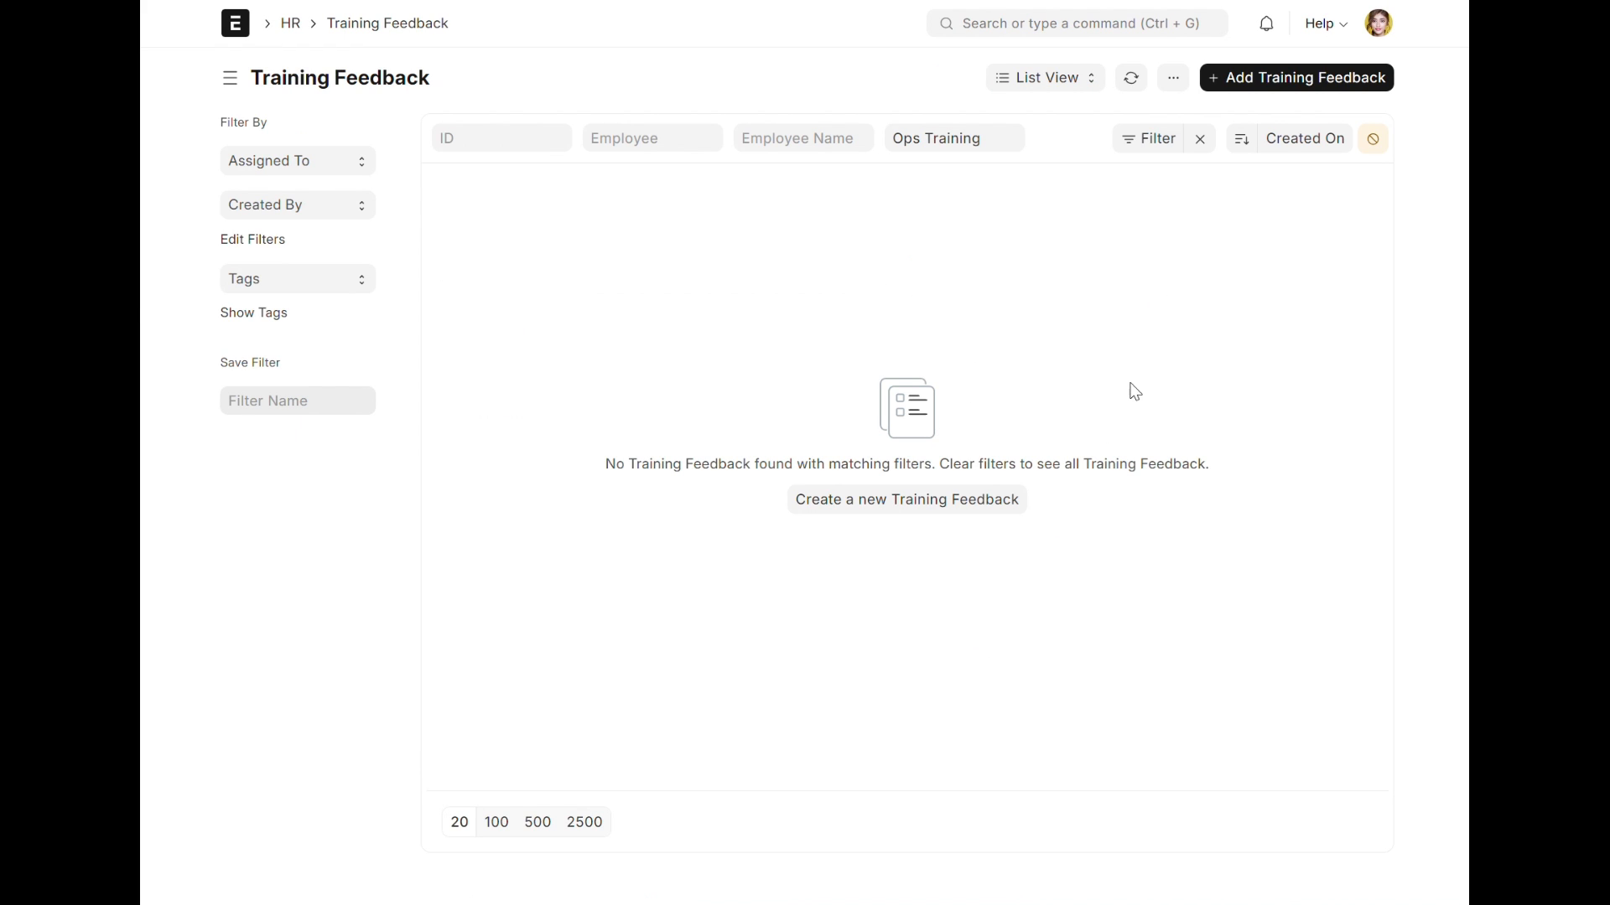
click(936, 503)
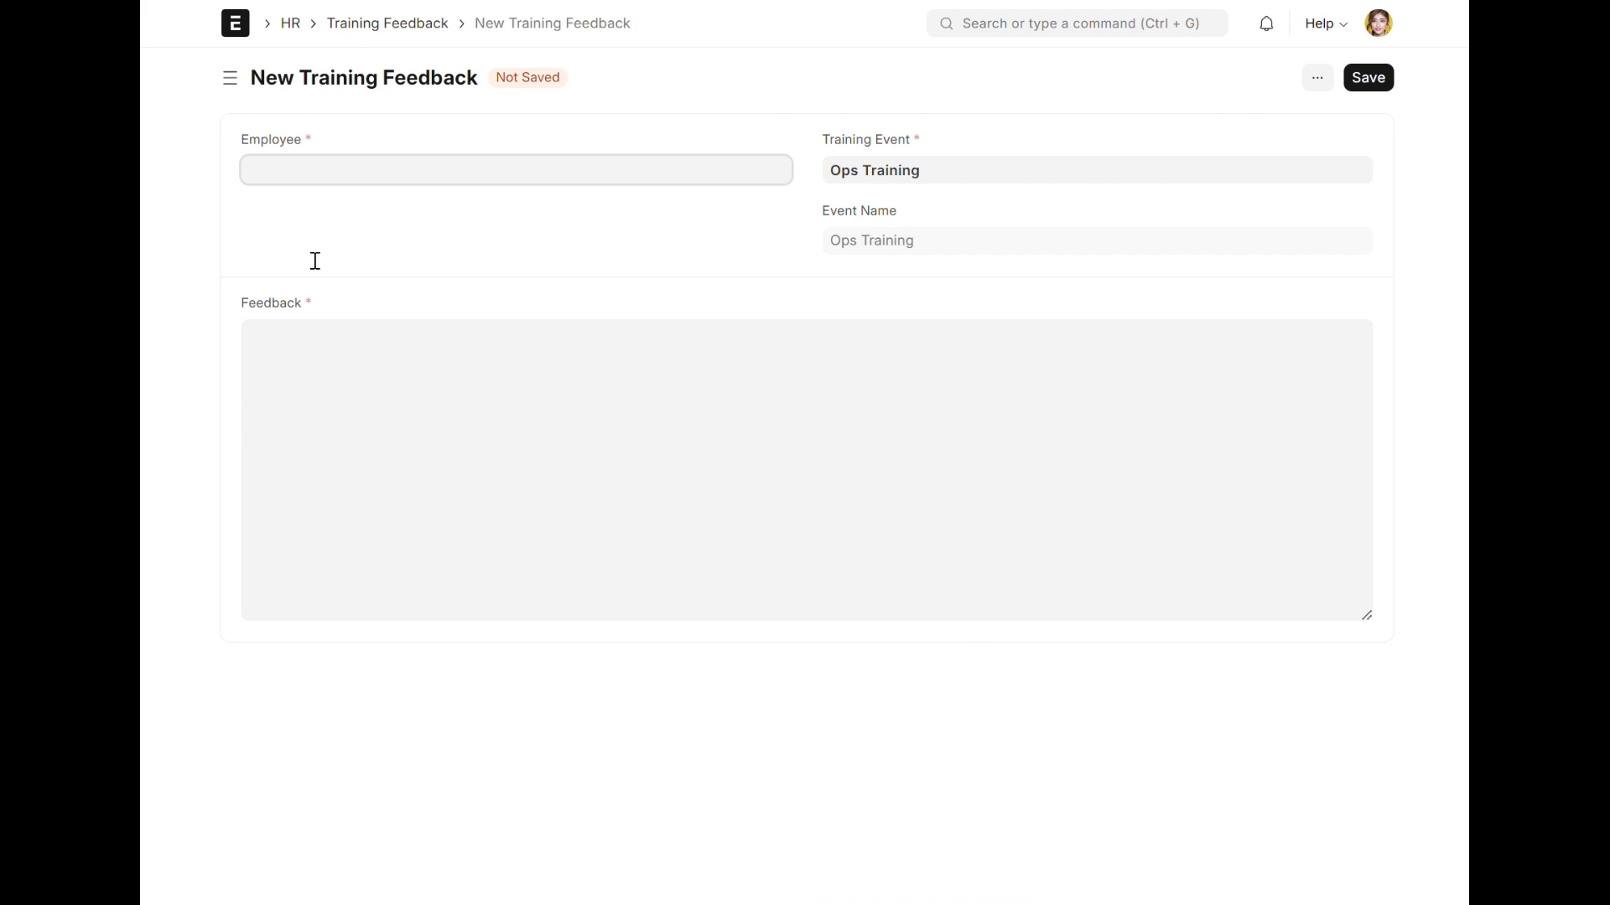
click(445, 212)
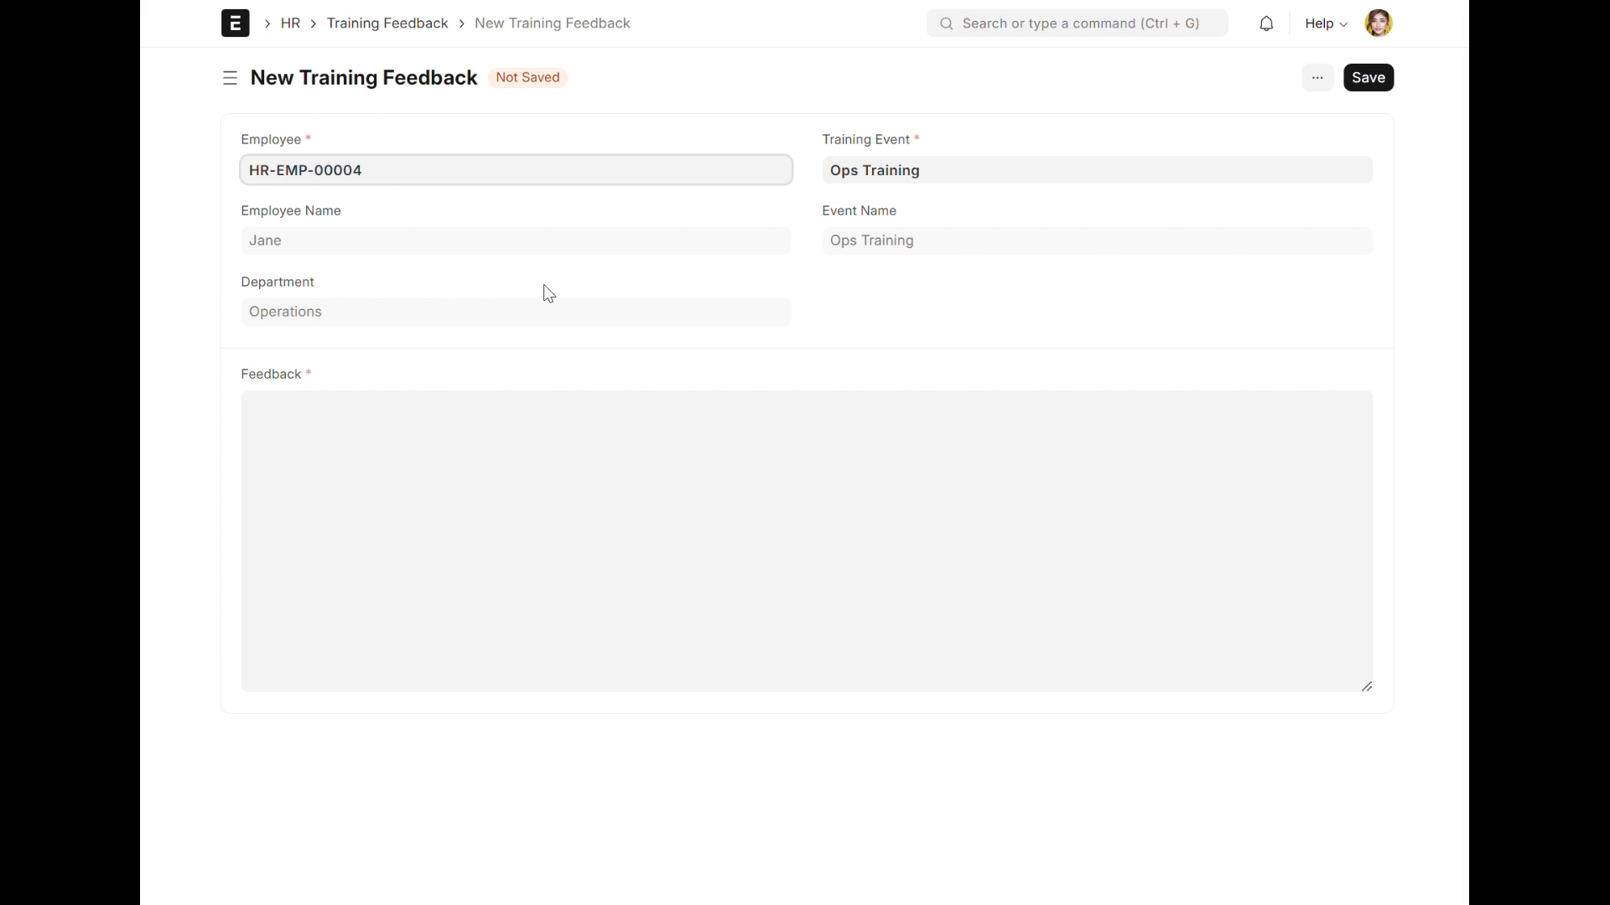
Step: Enter "Learnt a lot from the training" as the feedback text
click(625, 435)
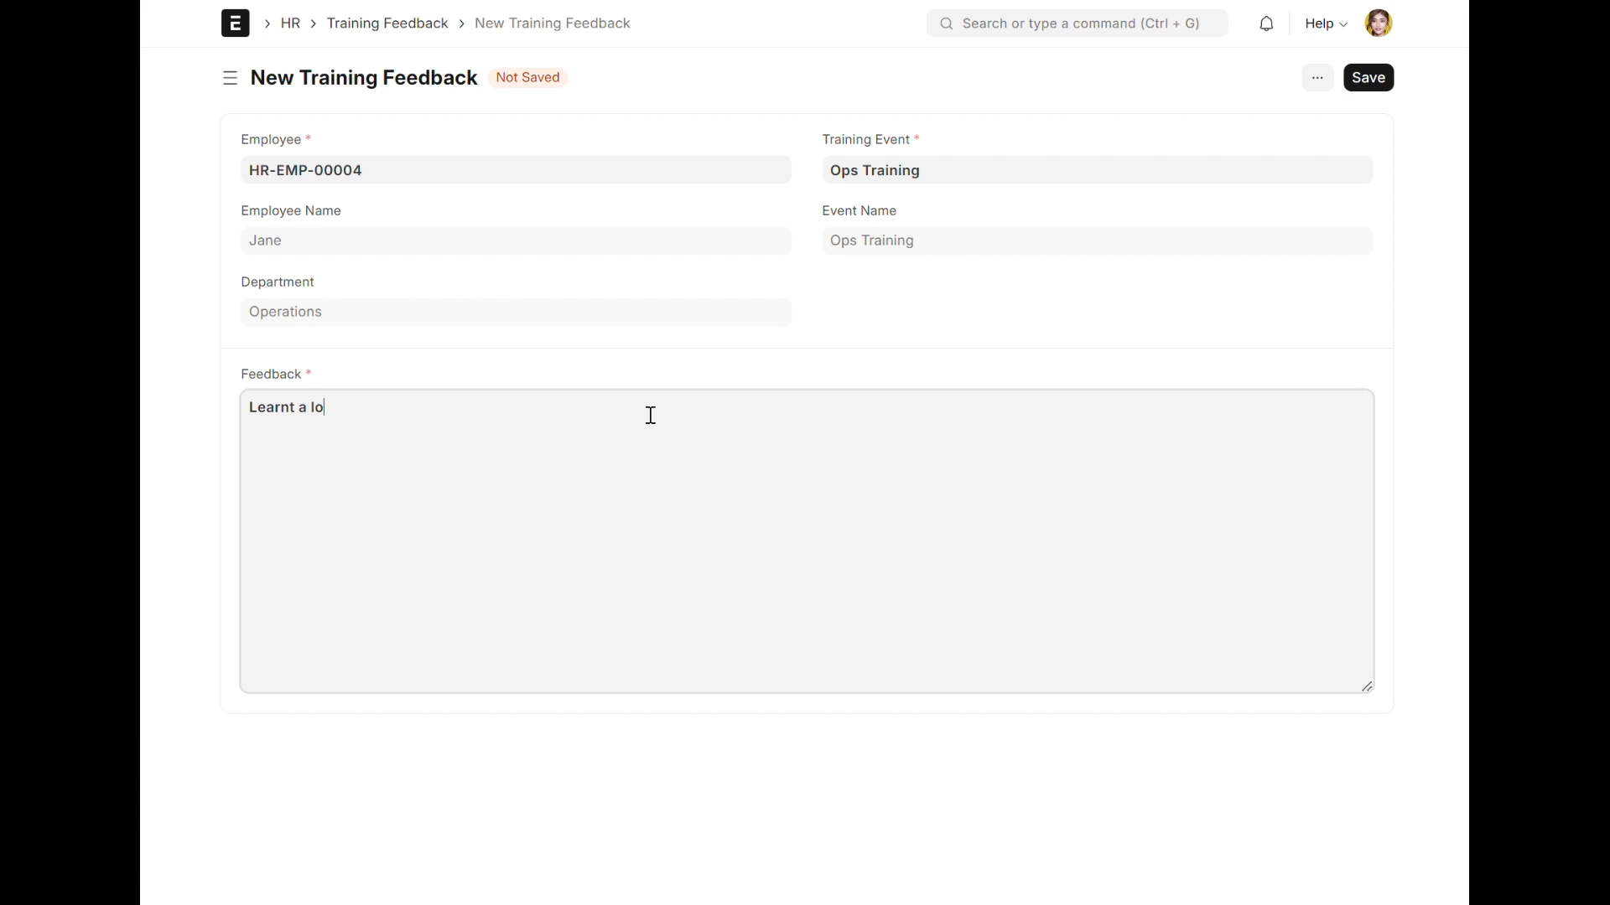
text(Learnt a lot from the training)
Step: Save the training feedback and submit it permanently
click(1366, 77)
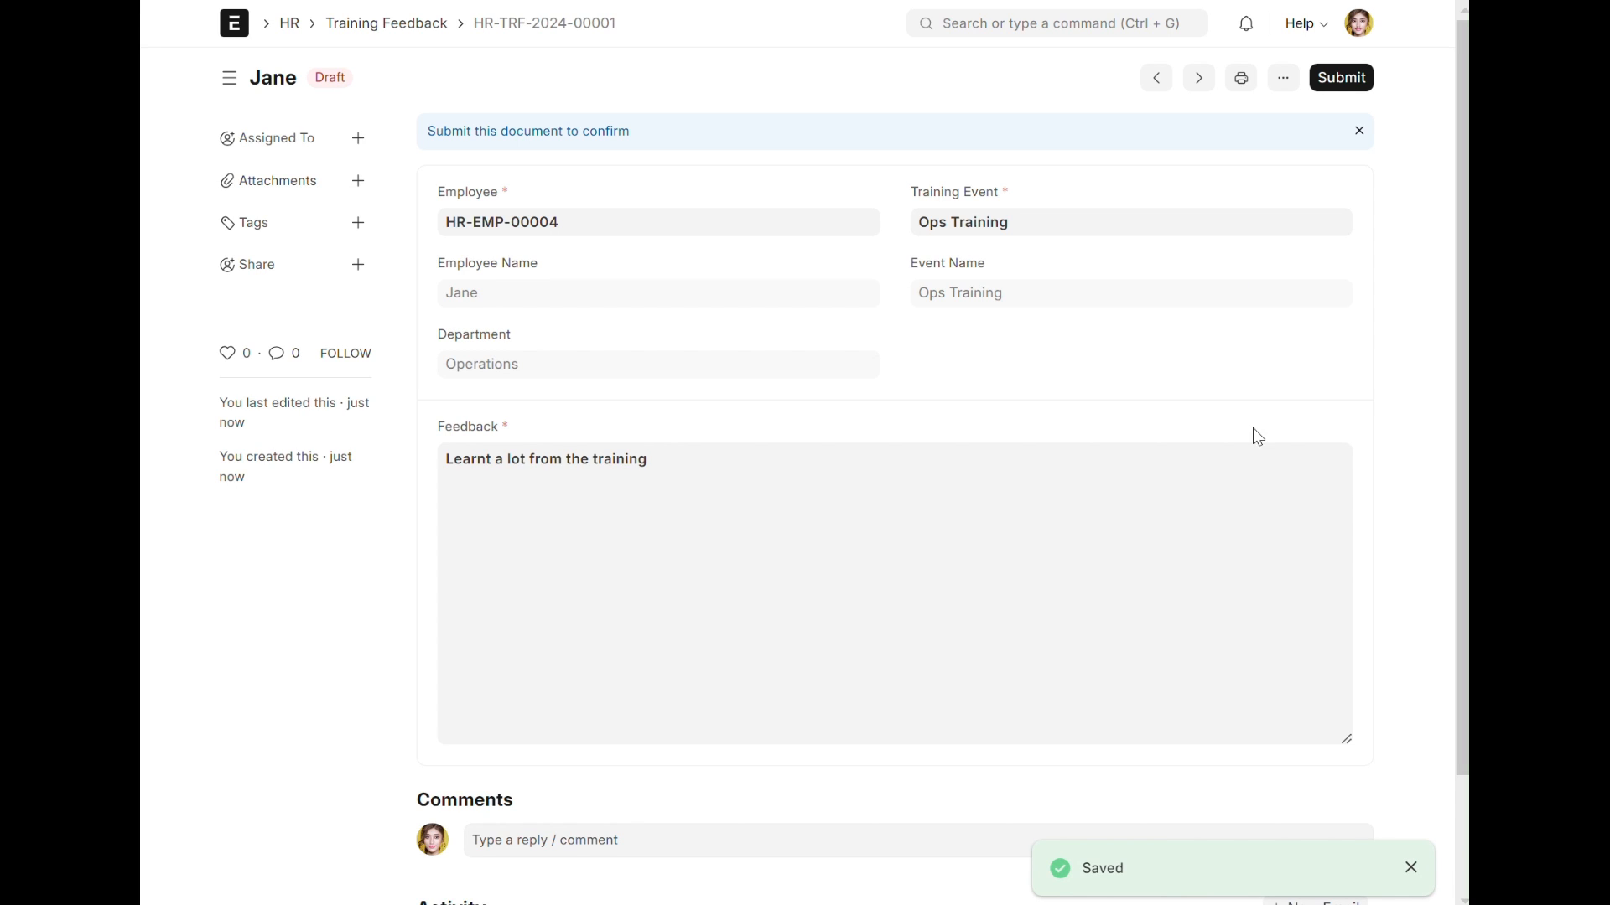
scroll(767, 478, down, 2)
scroll(805, 452, up, 2)
click(1337, 85)
click(1049, 186)
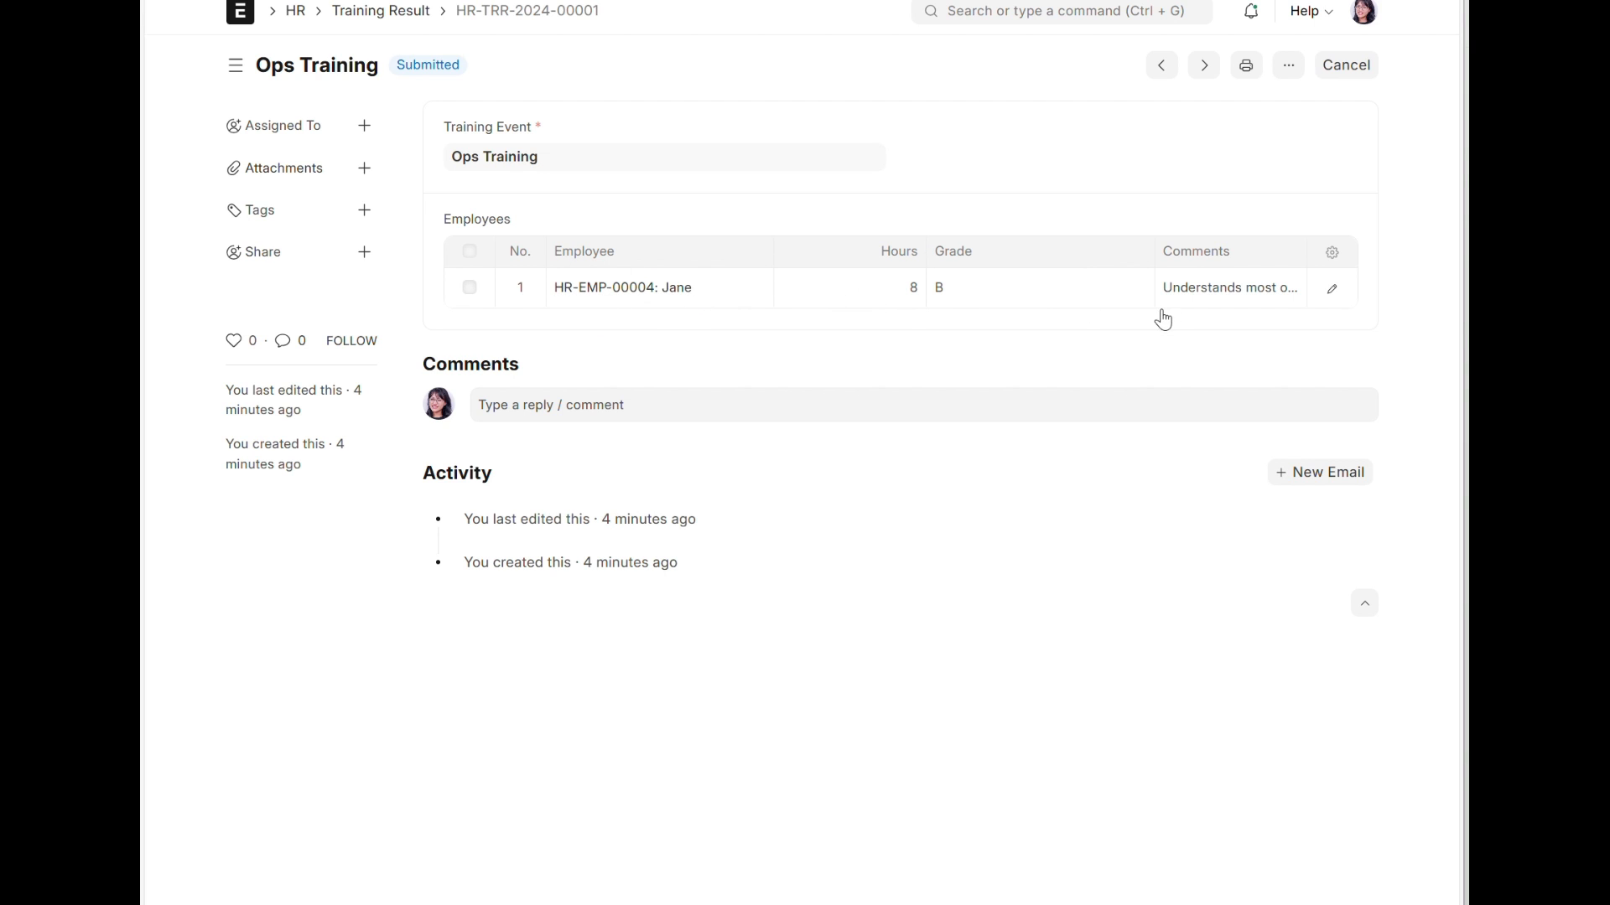
Step: Open the Ops Training event from the Employee Lifecycle workspace and view the feedback submitted by its attendee
click(365, 20)
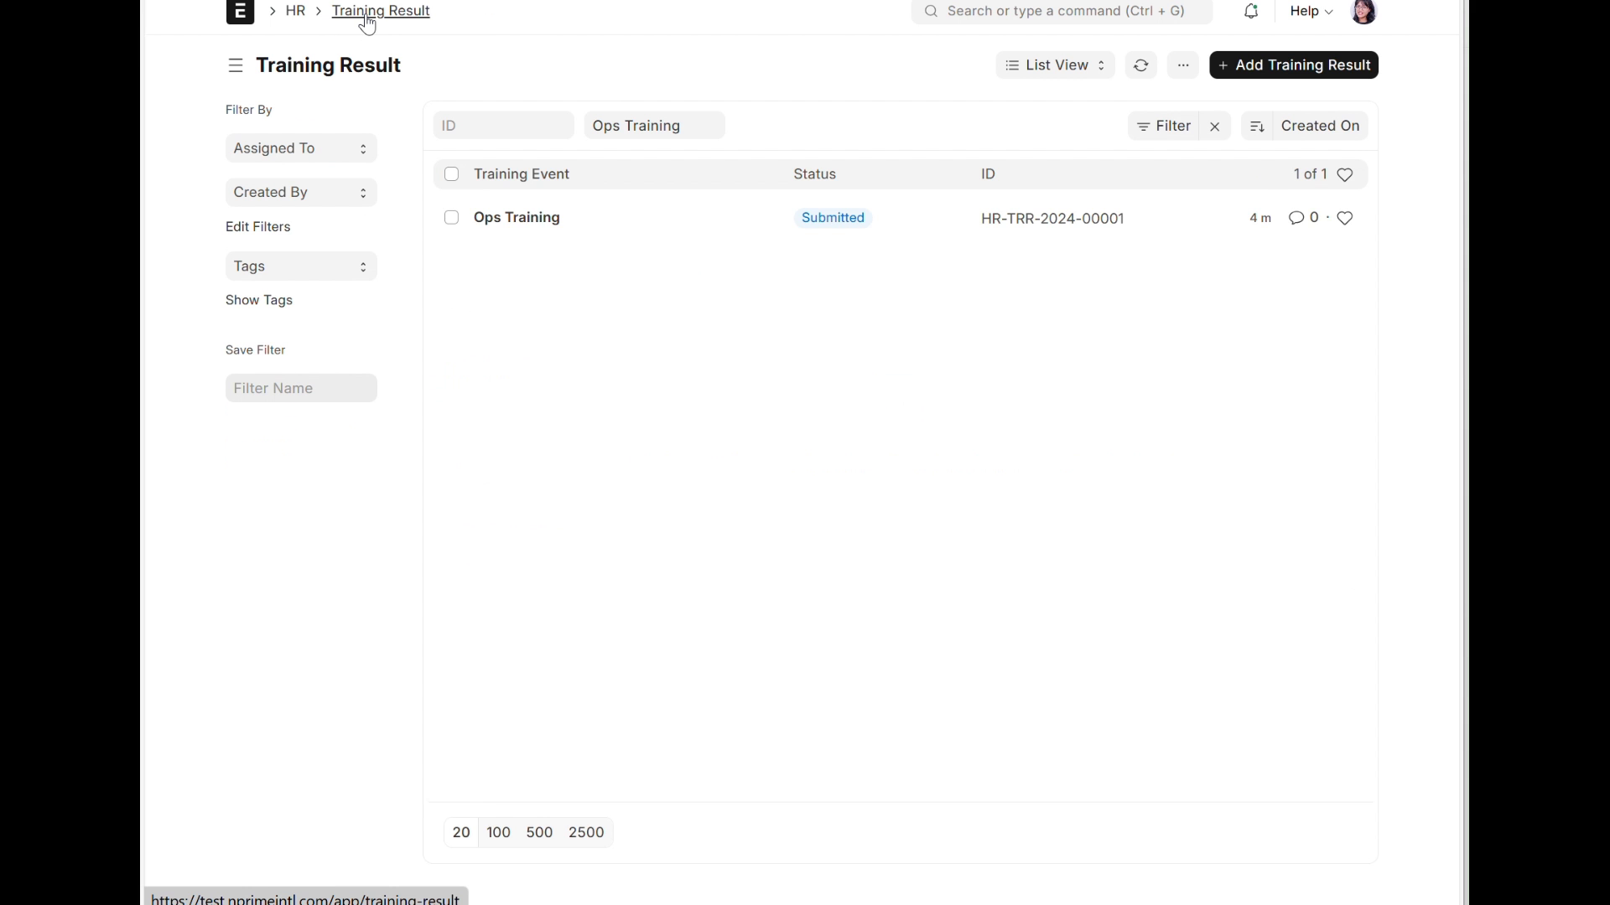
click(295, 11)
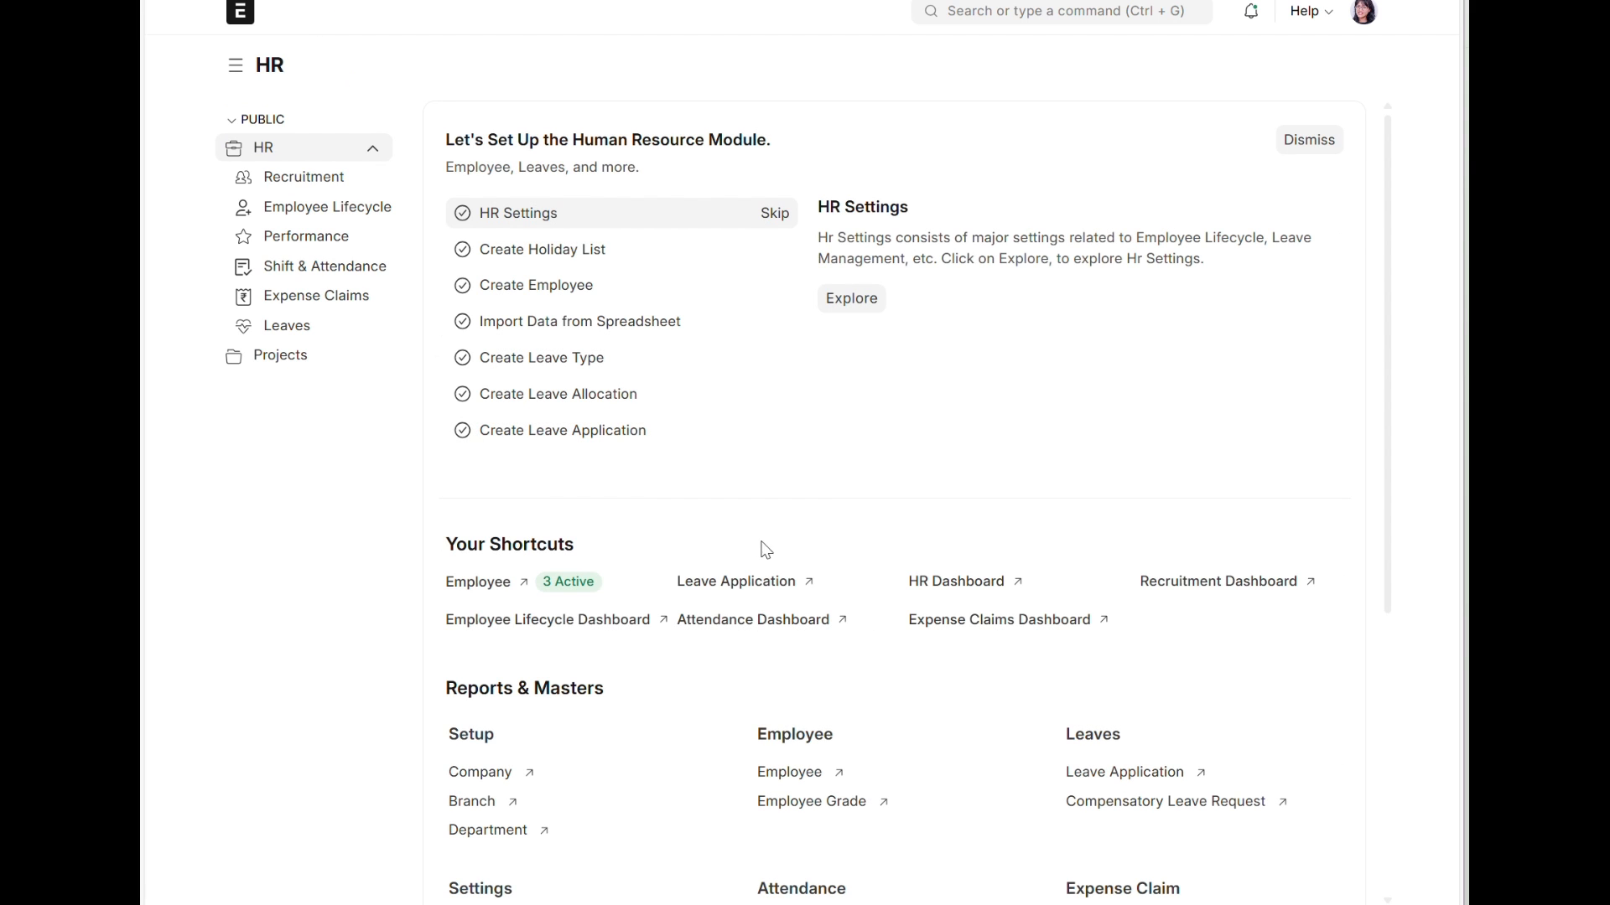
scroll(1035, 725, down, 5)
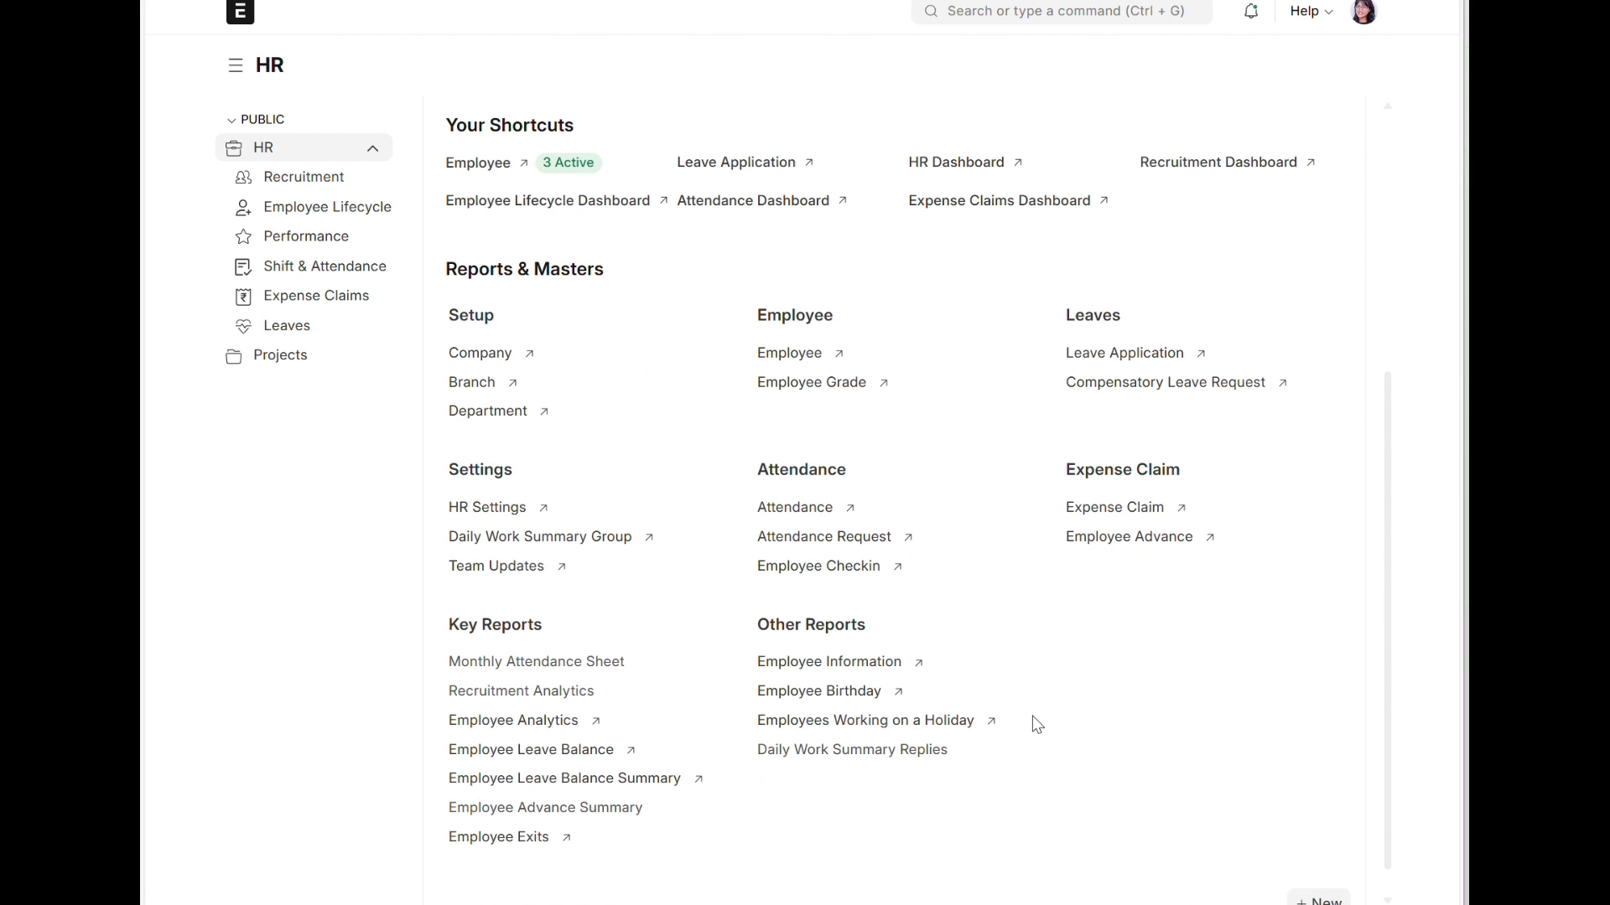
click(334, 210)
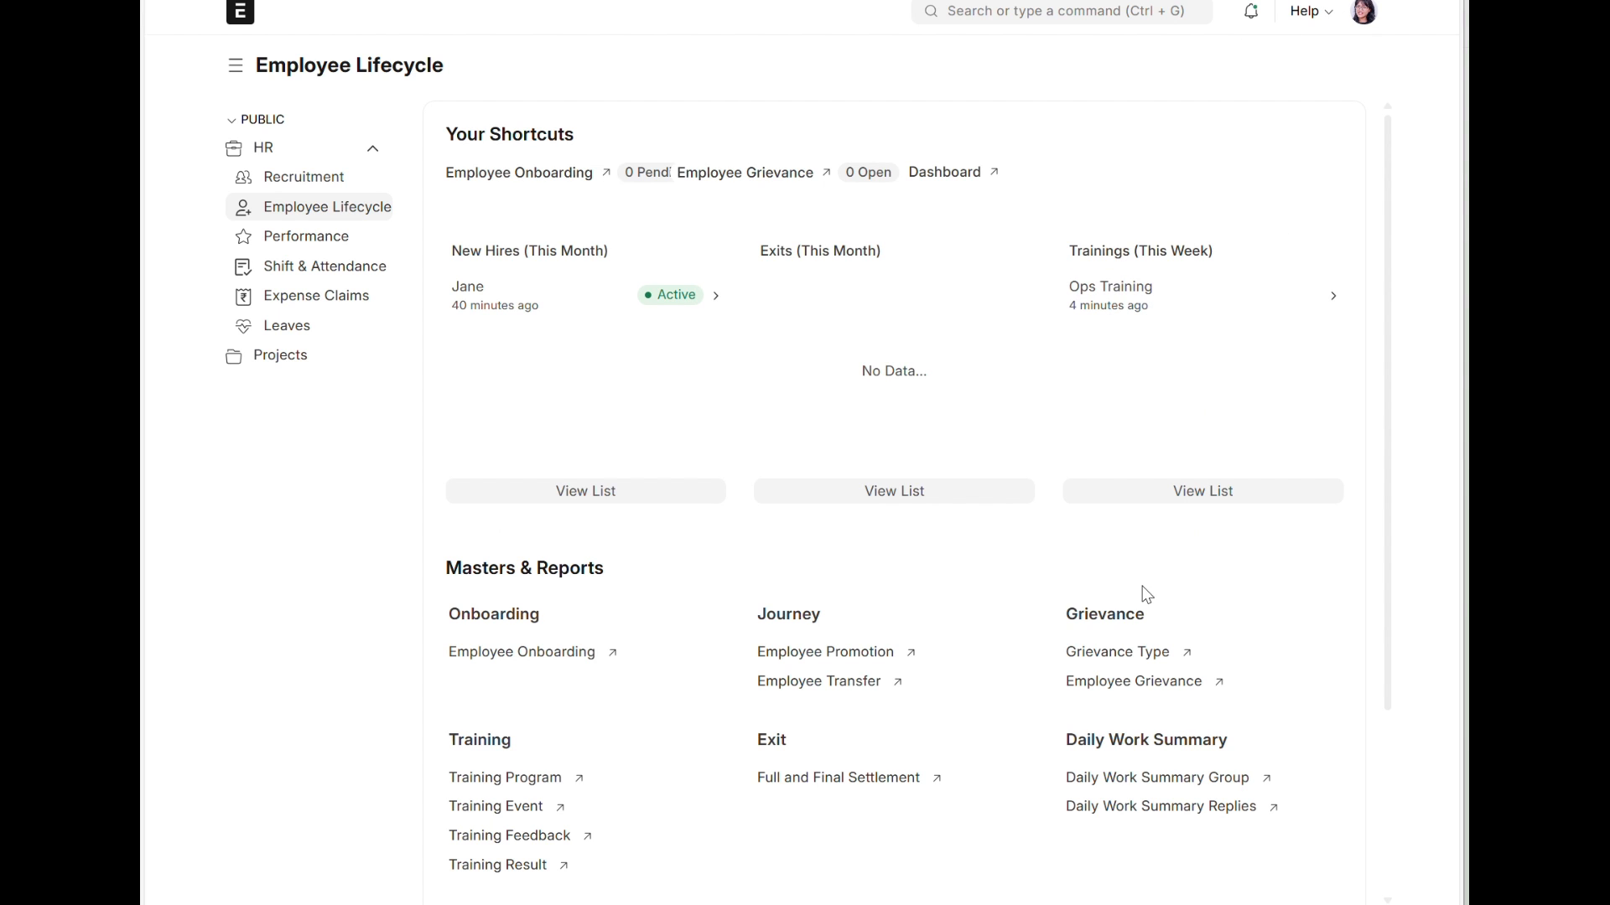
scroll(1078, 726, down, 1)
scroll(1073, 733, down, 2)
click(521, 597)
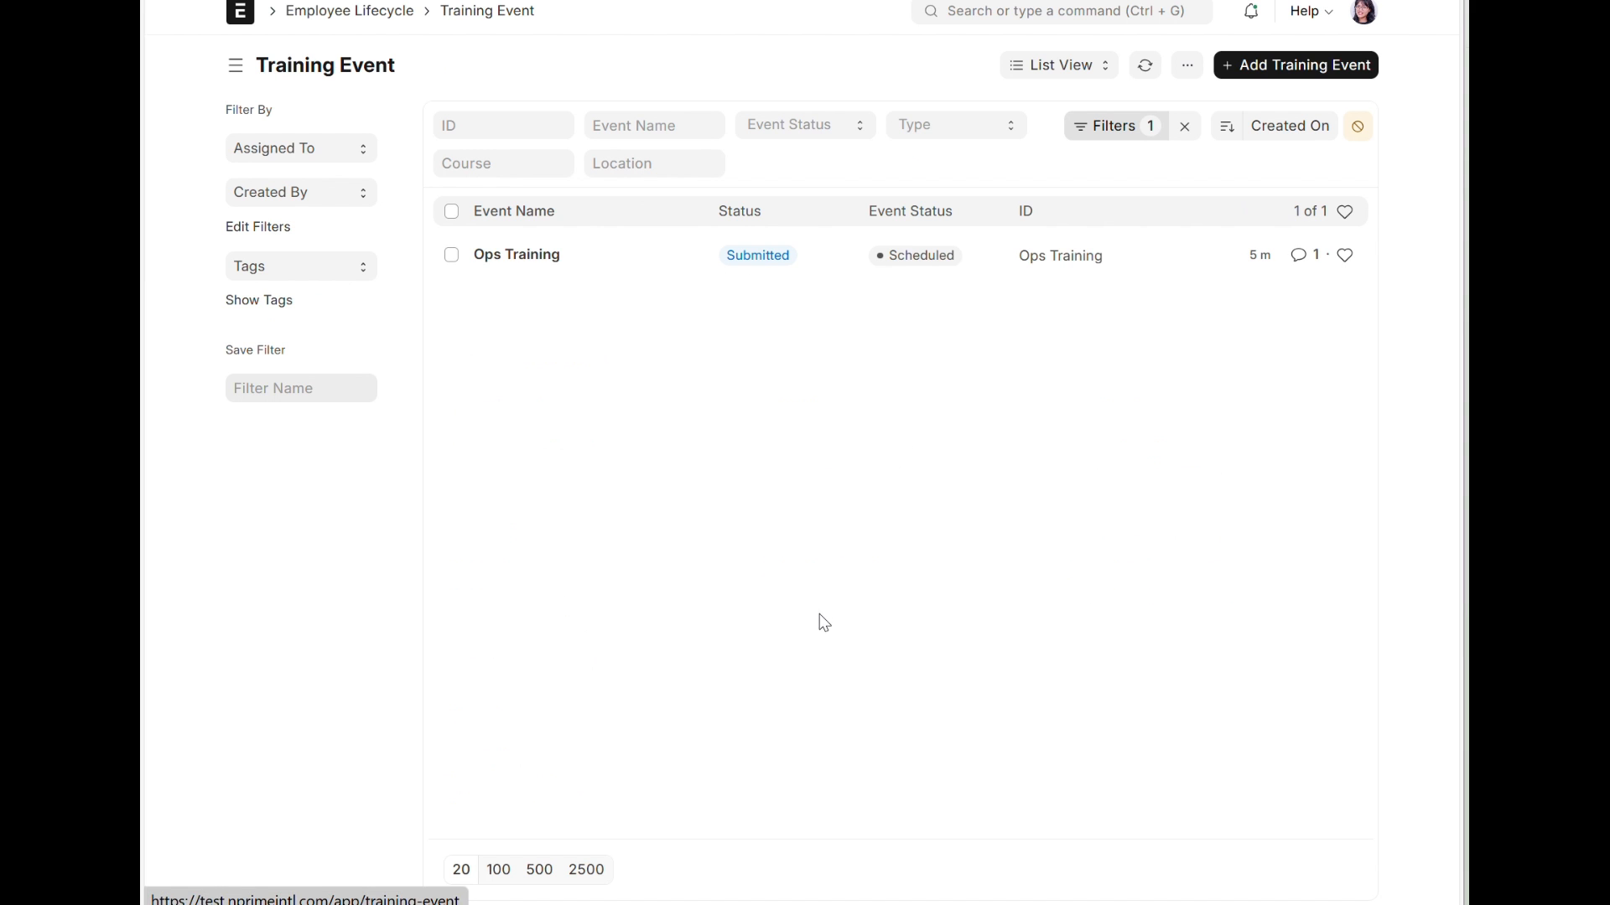
click(545, 264)
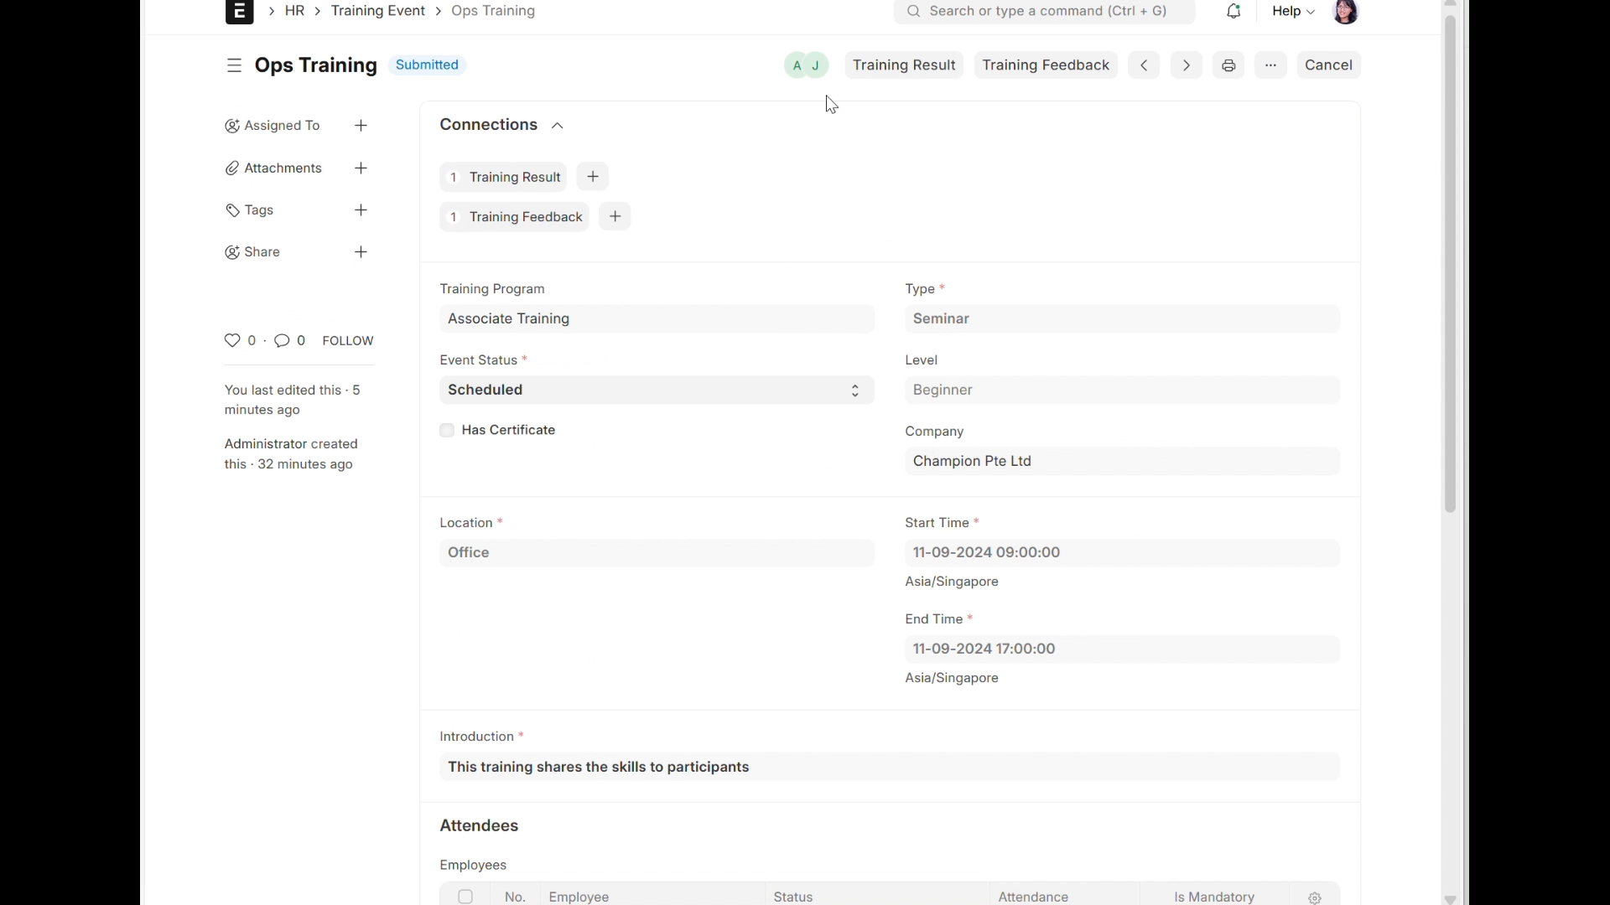
click(1036, 74)
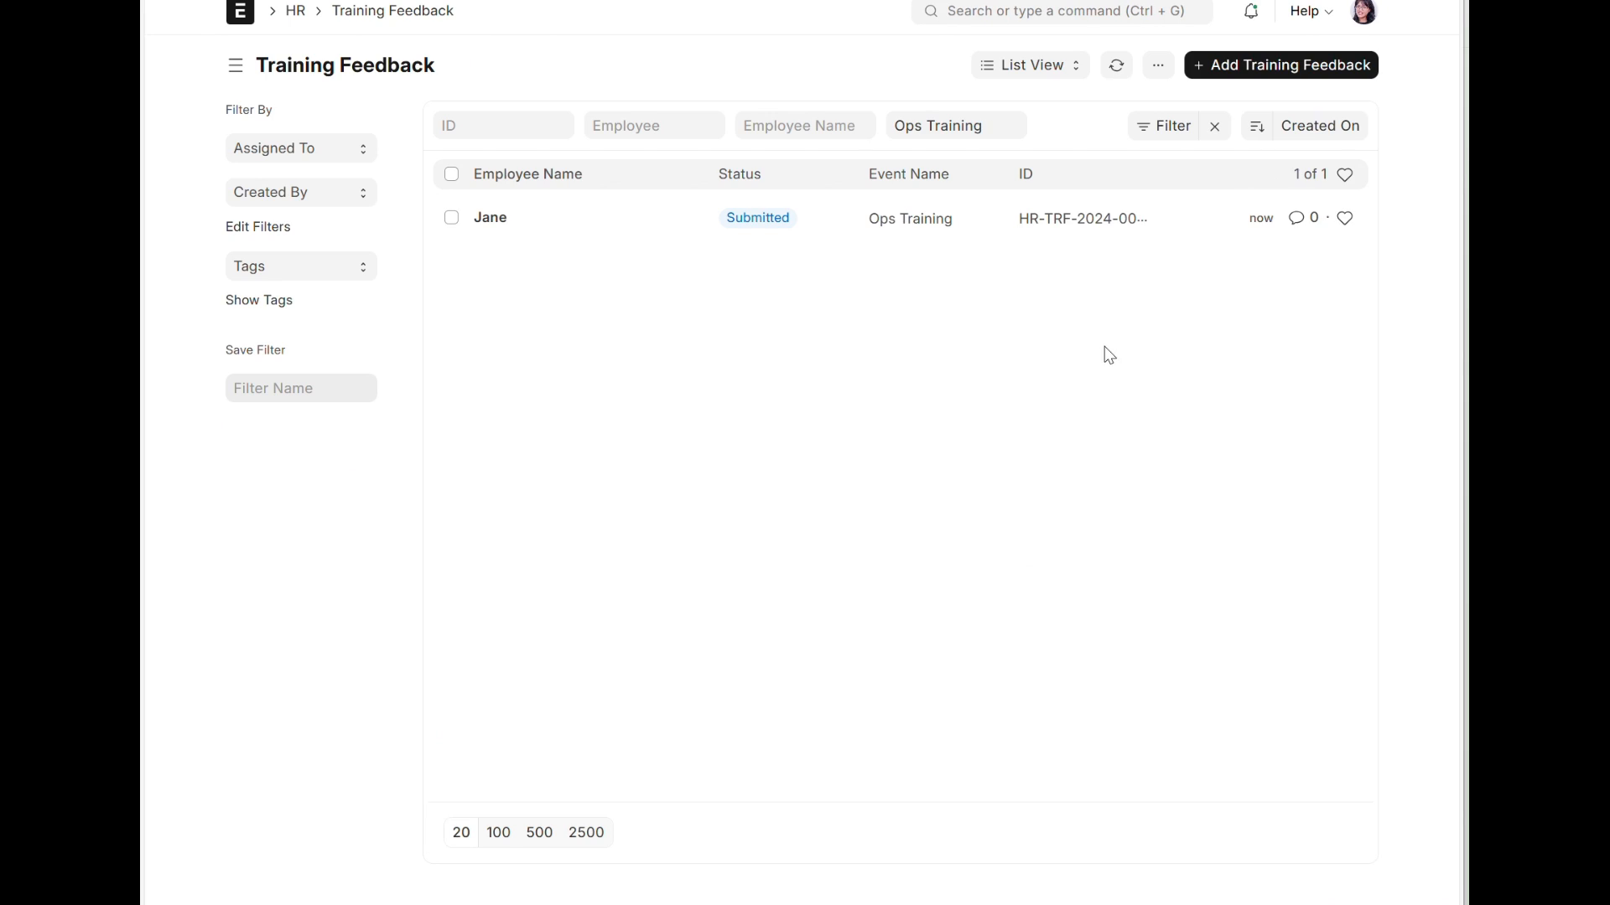
click(508, 218)
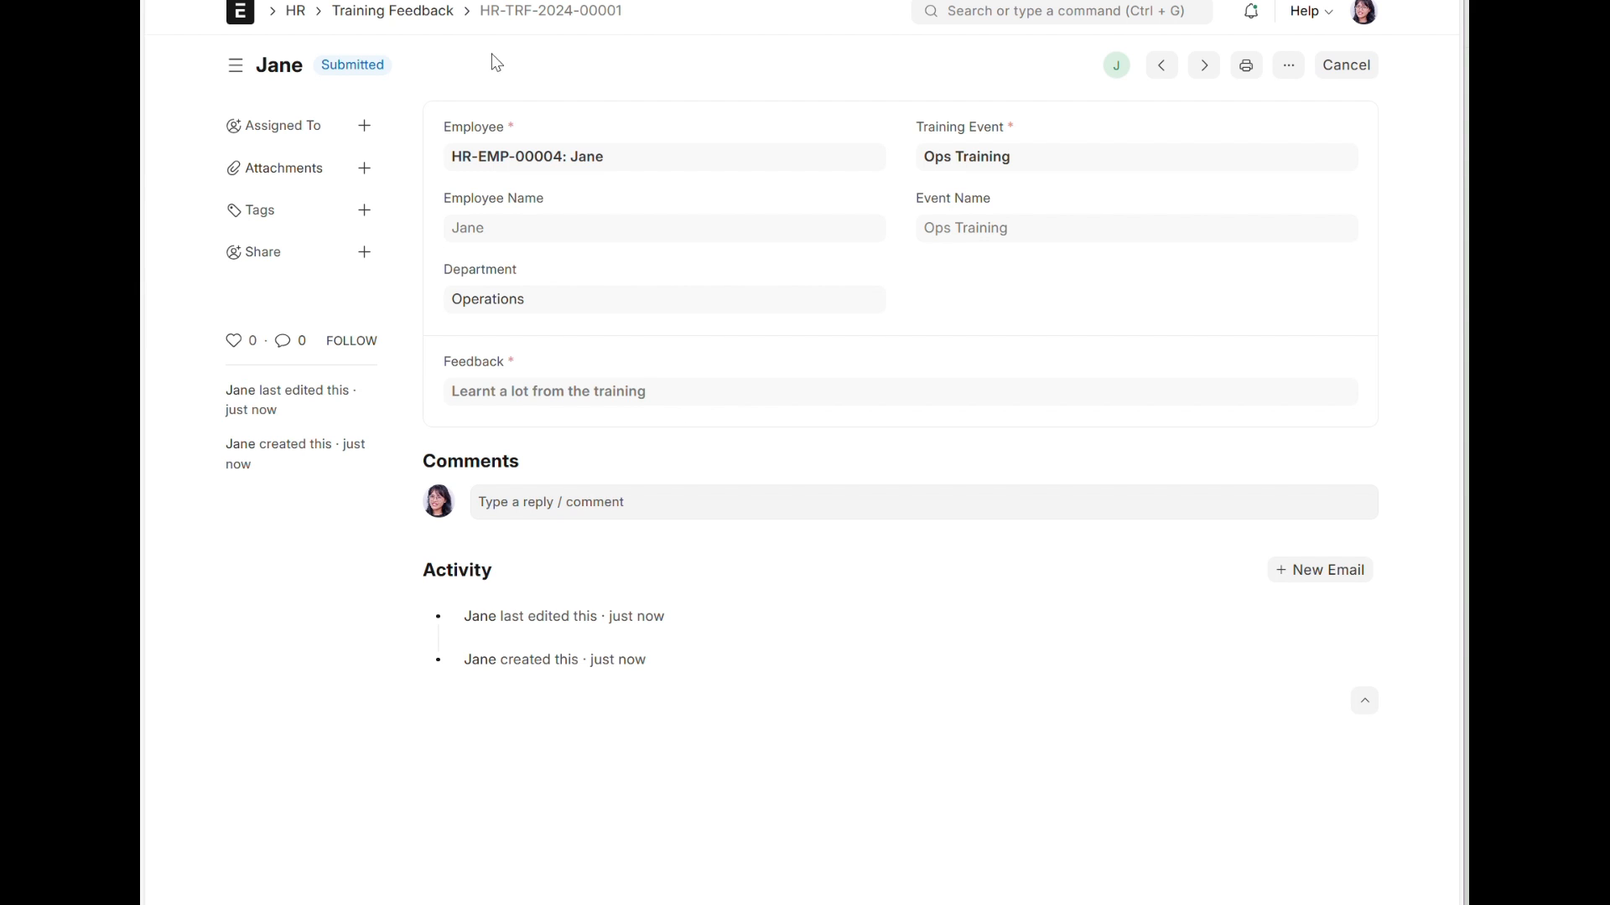
Step: Return to the Employee Lifecycle workspace and look through its masters and reports
click(304, 28)
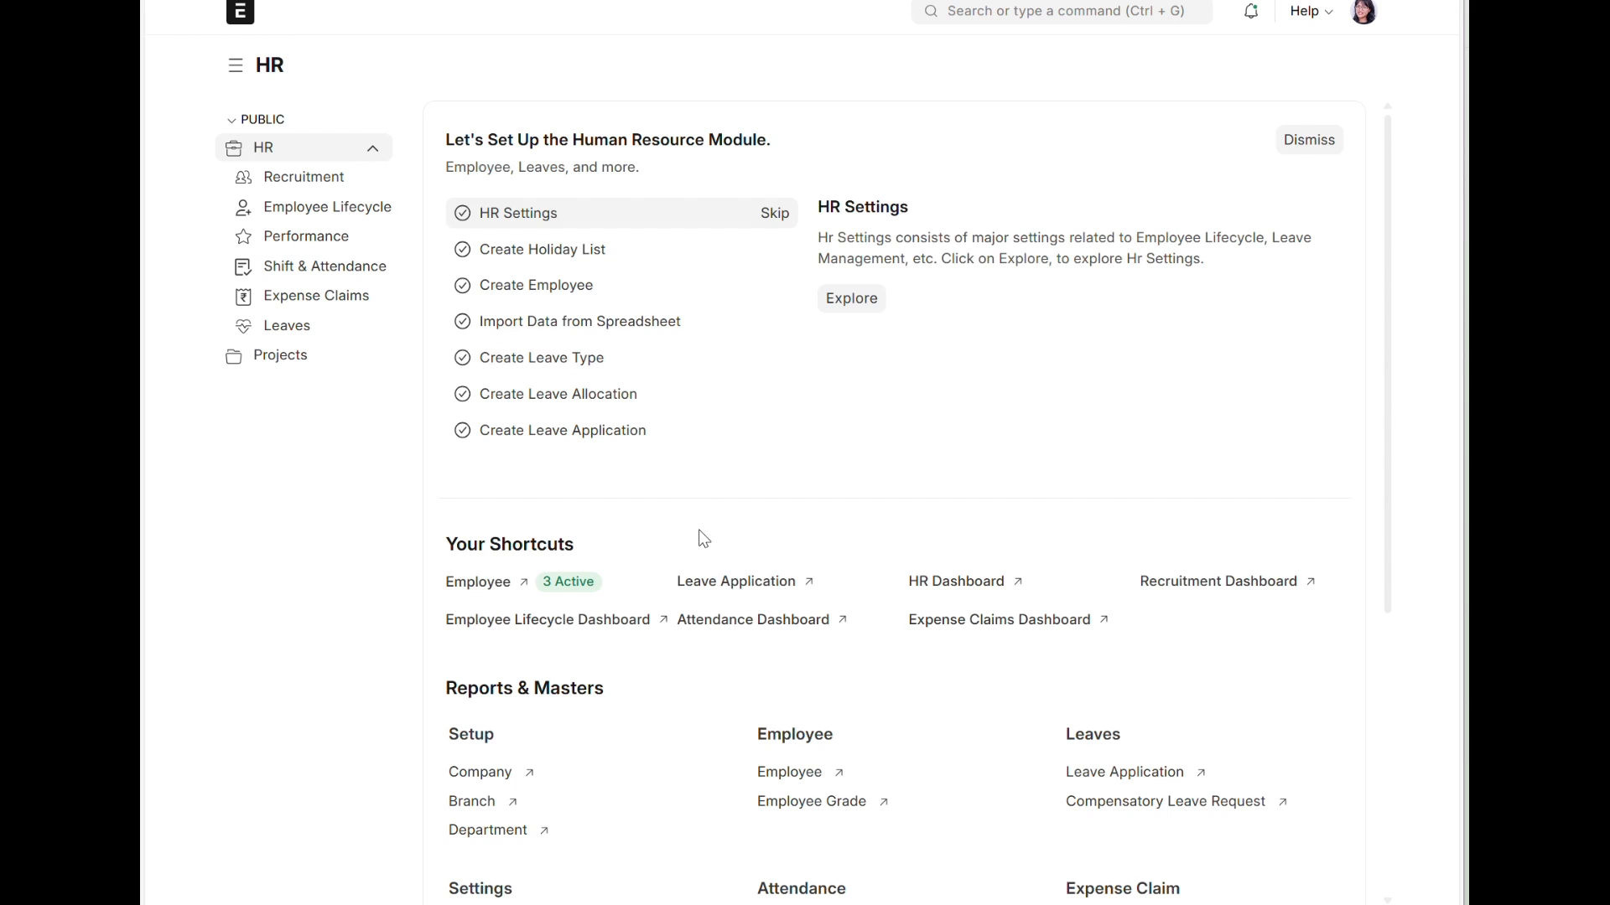
scroll(700, 520, down, 5)
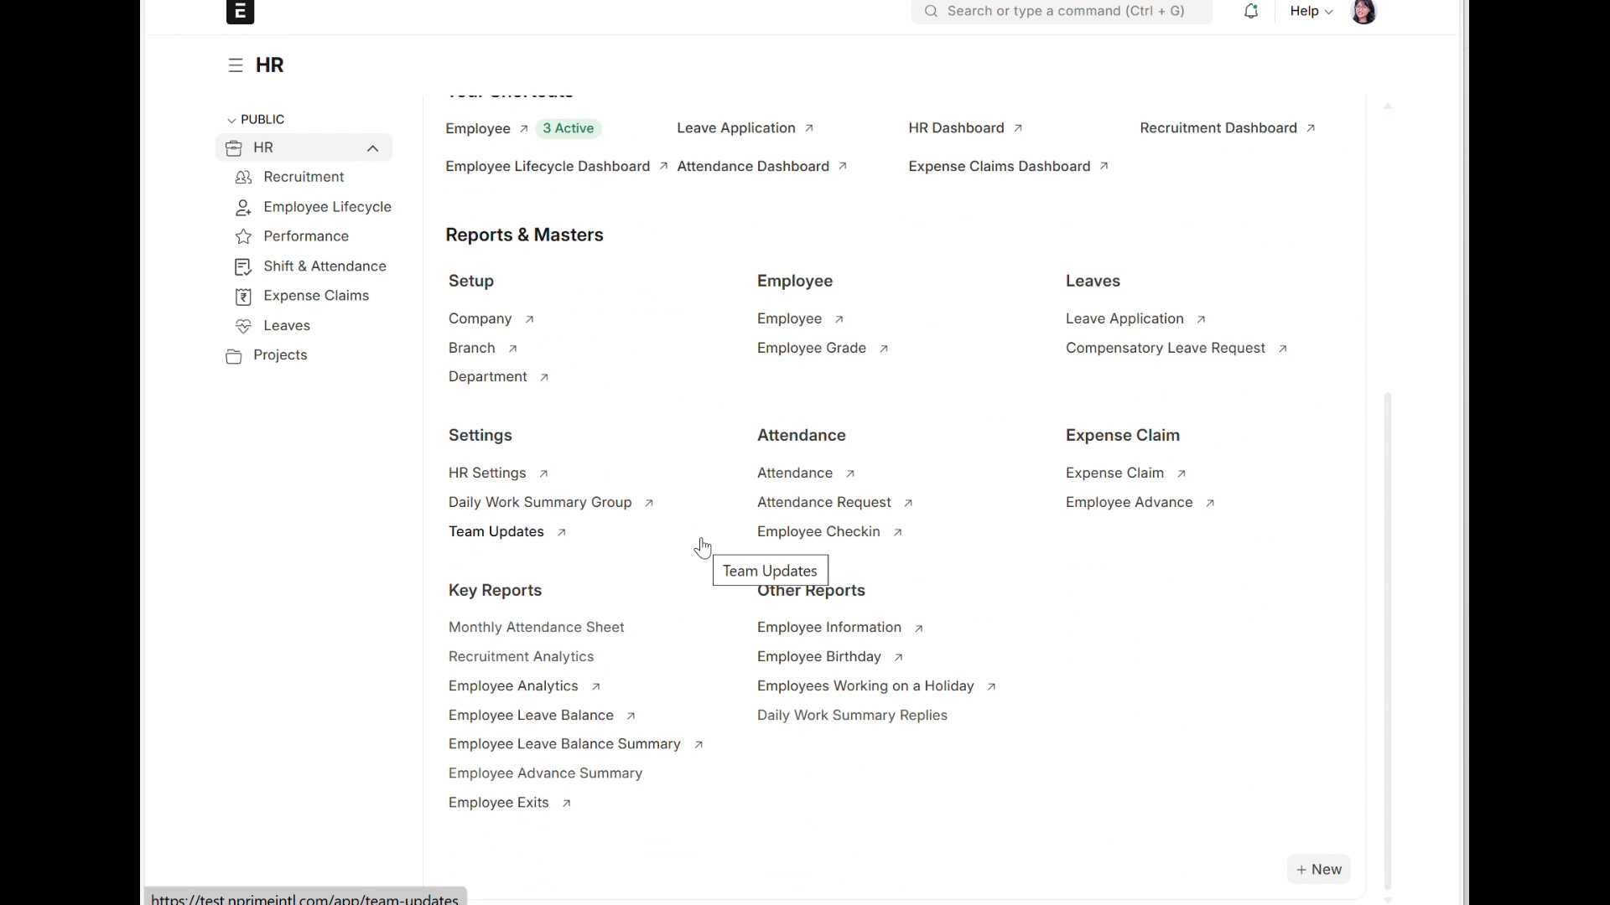
click(304, 210)
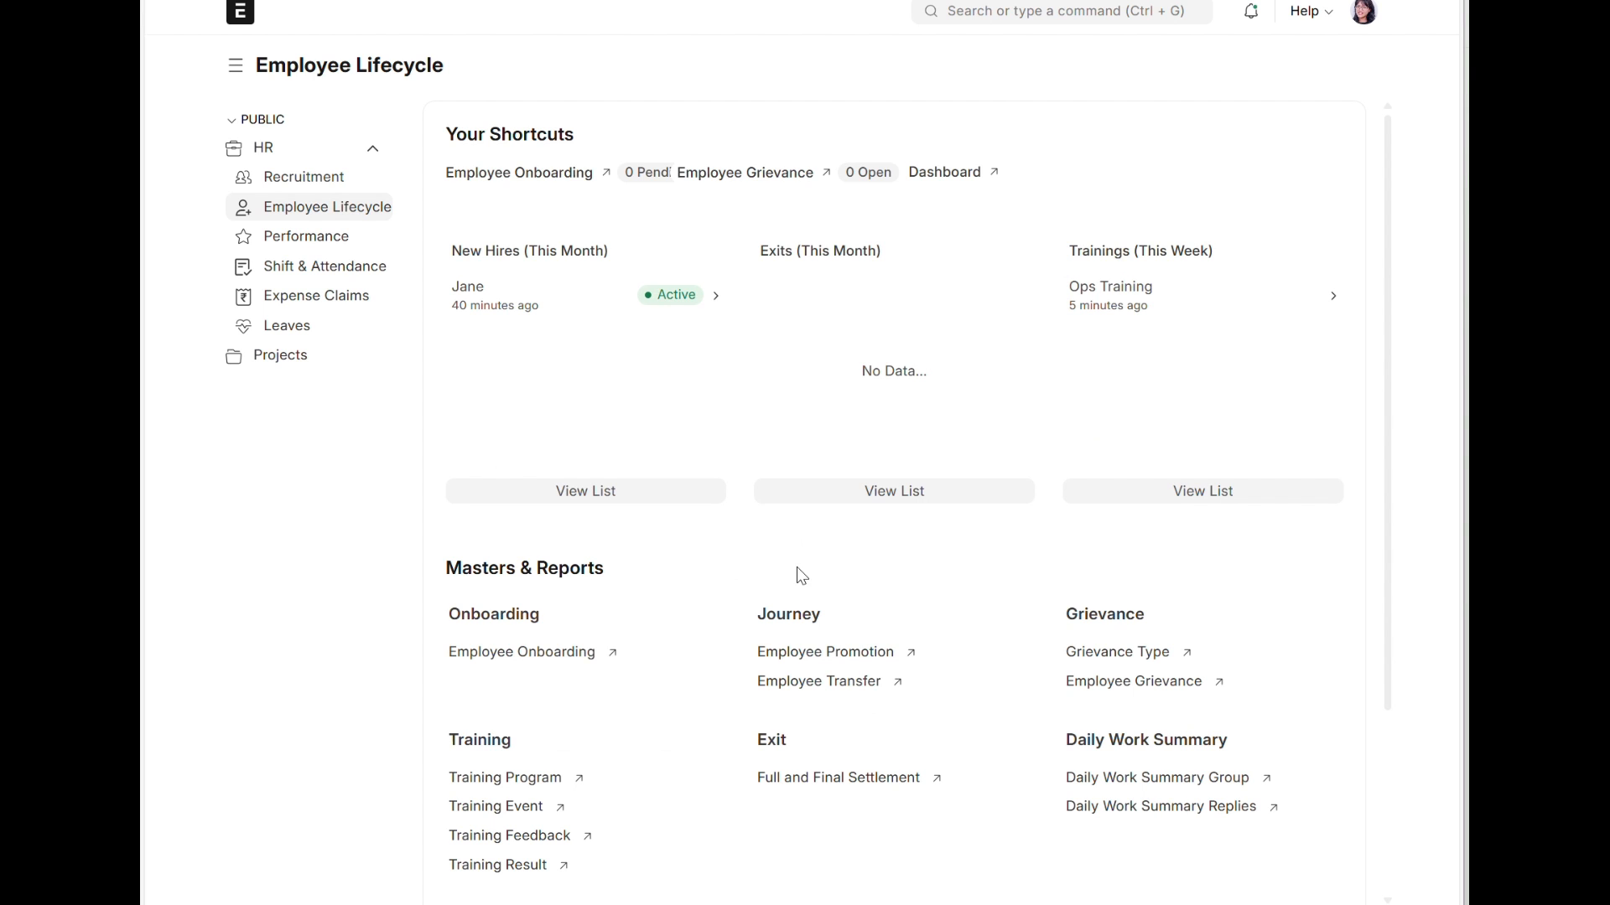
scroll(797, 585, down, 3)
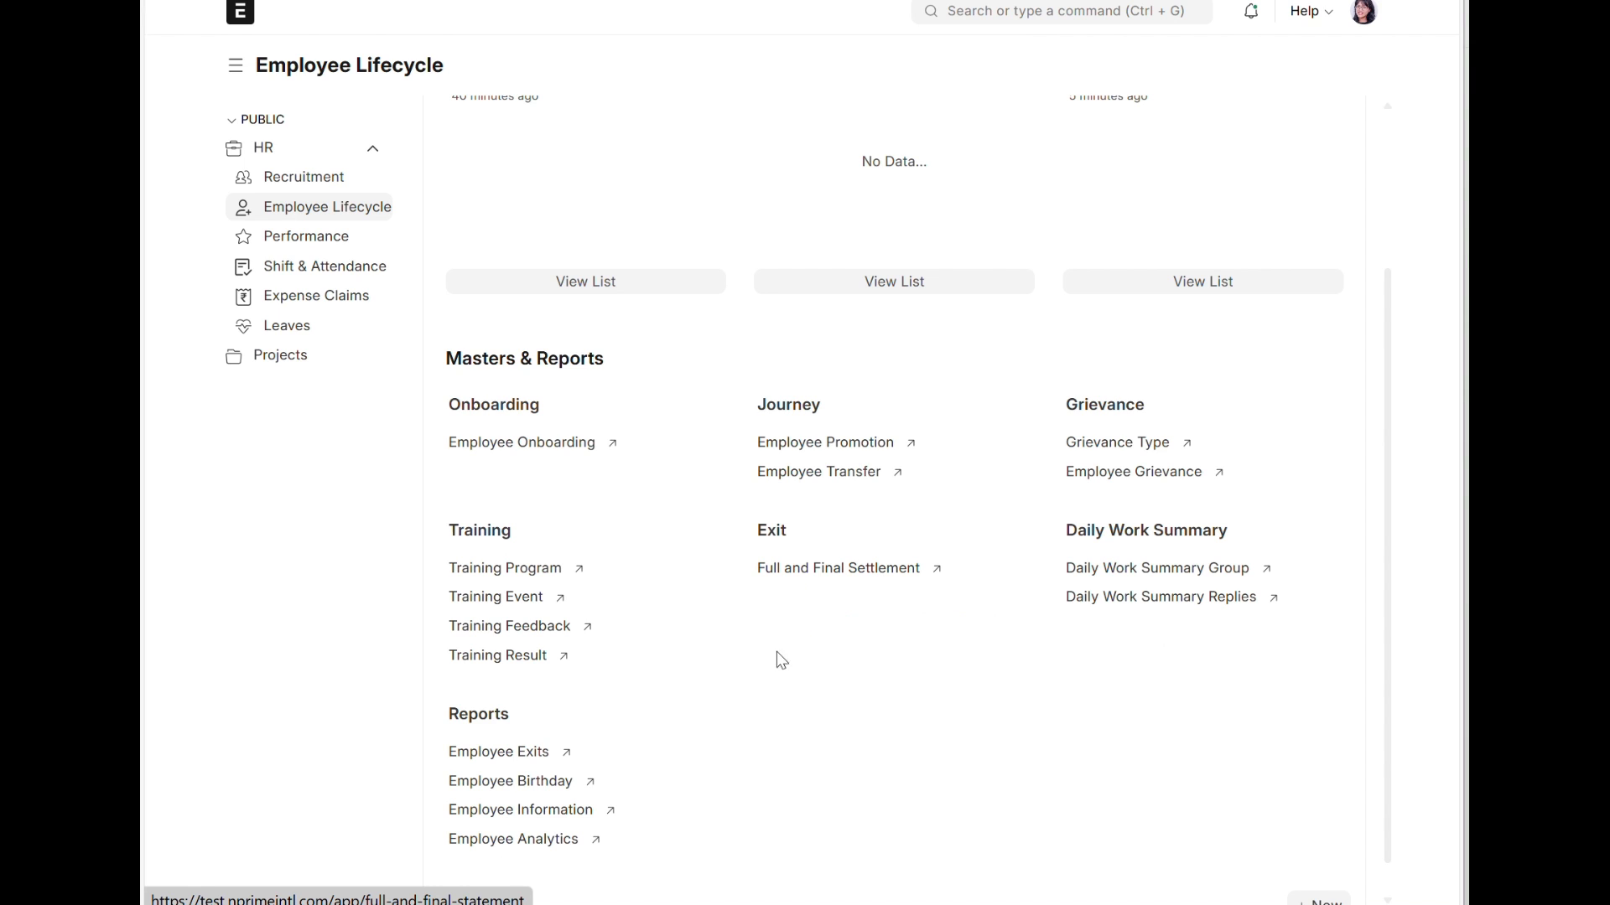
scroll(757, 738, down, 1)
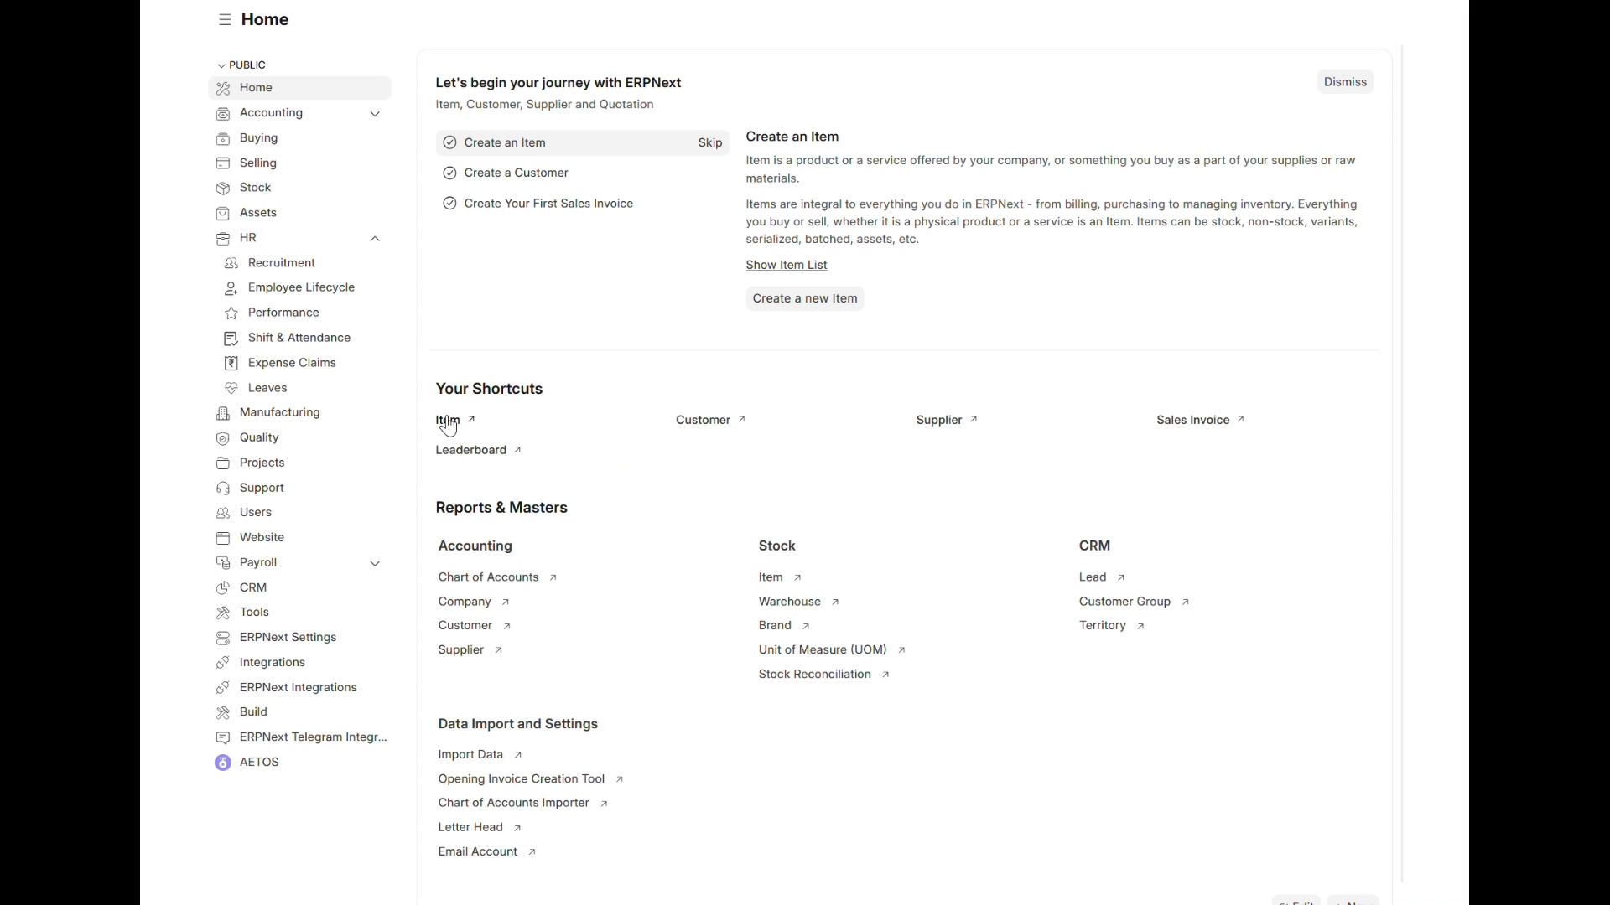
Step: As administrator, create a new Employee Skill Map from Employee Lifecycle and select the Ops Training attendee as its employee
click(299, 297)
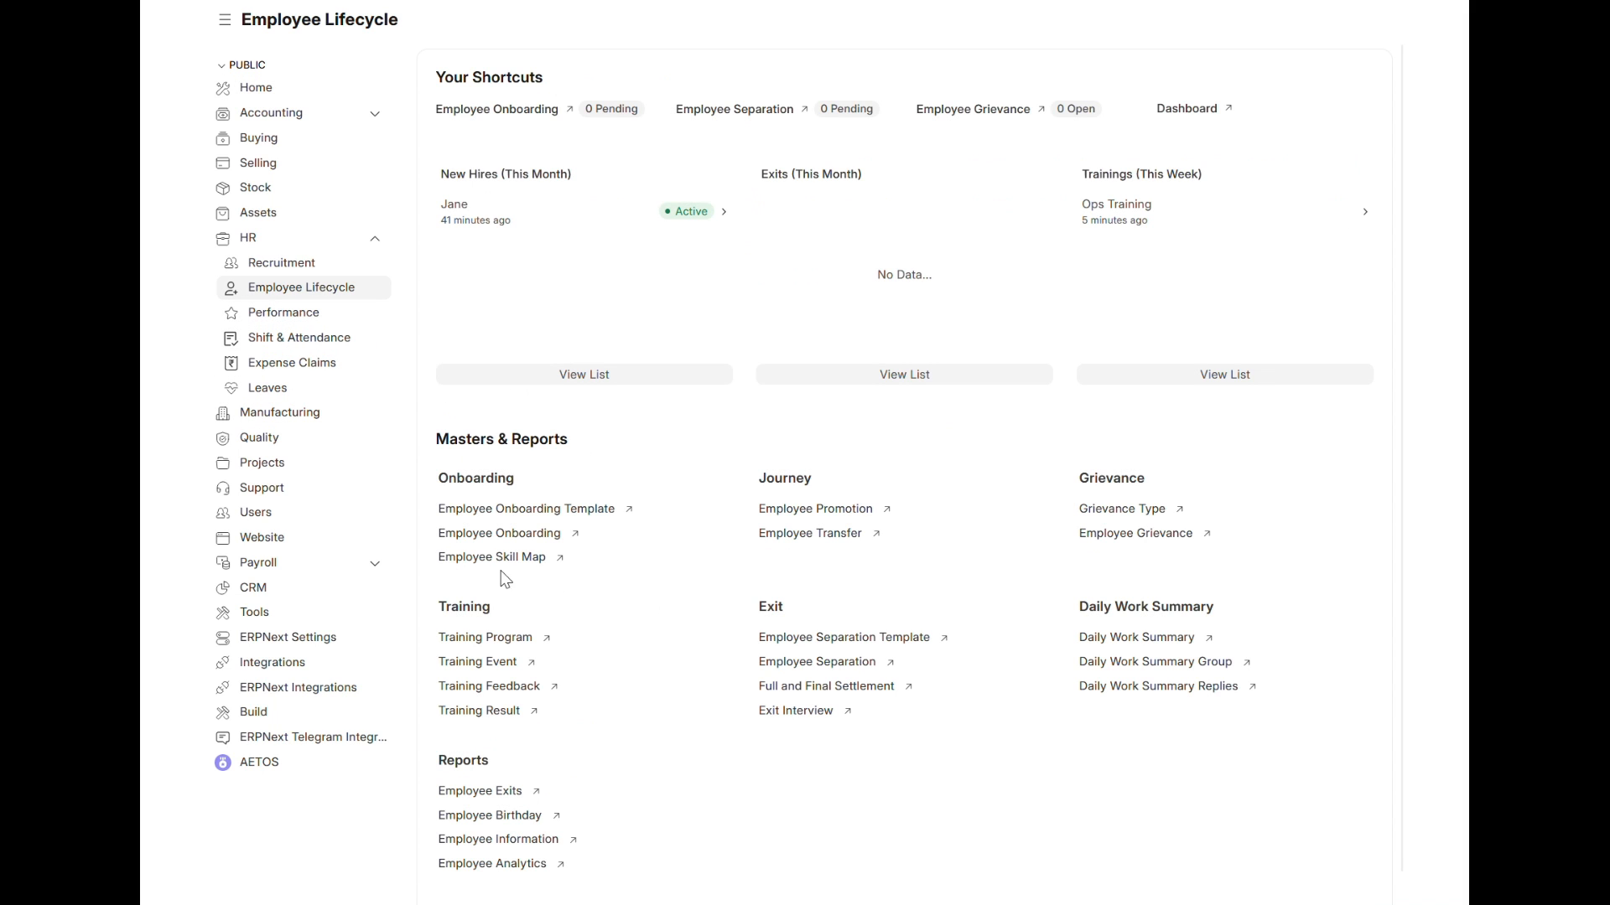
click(495, 558)
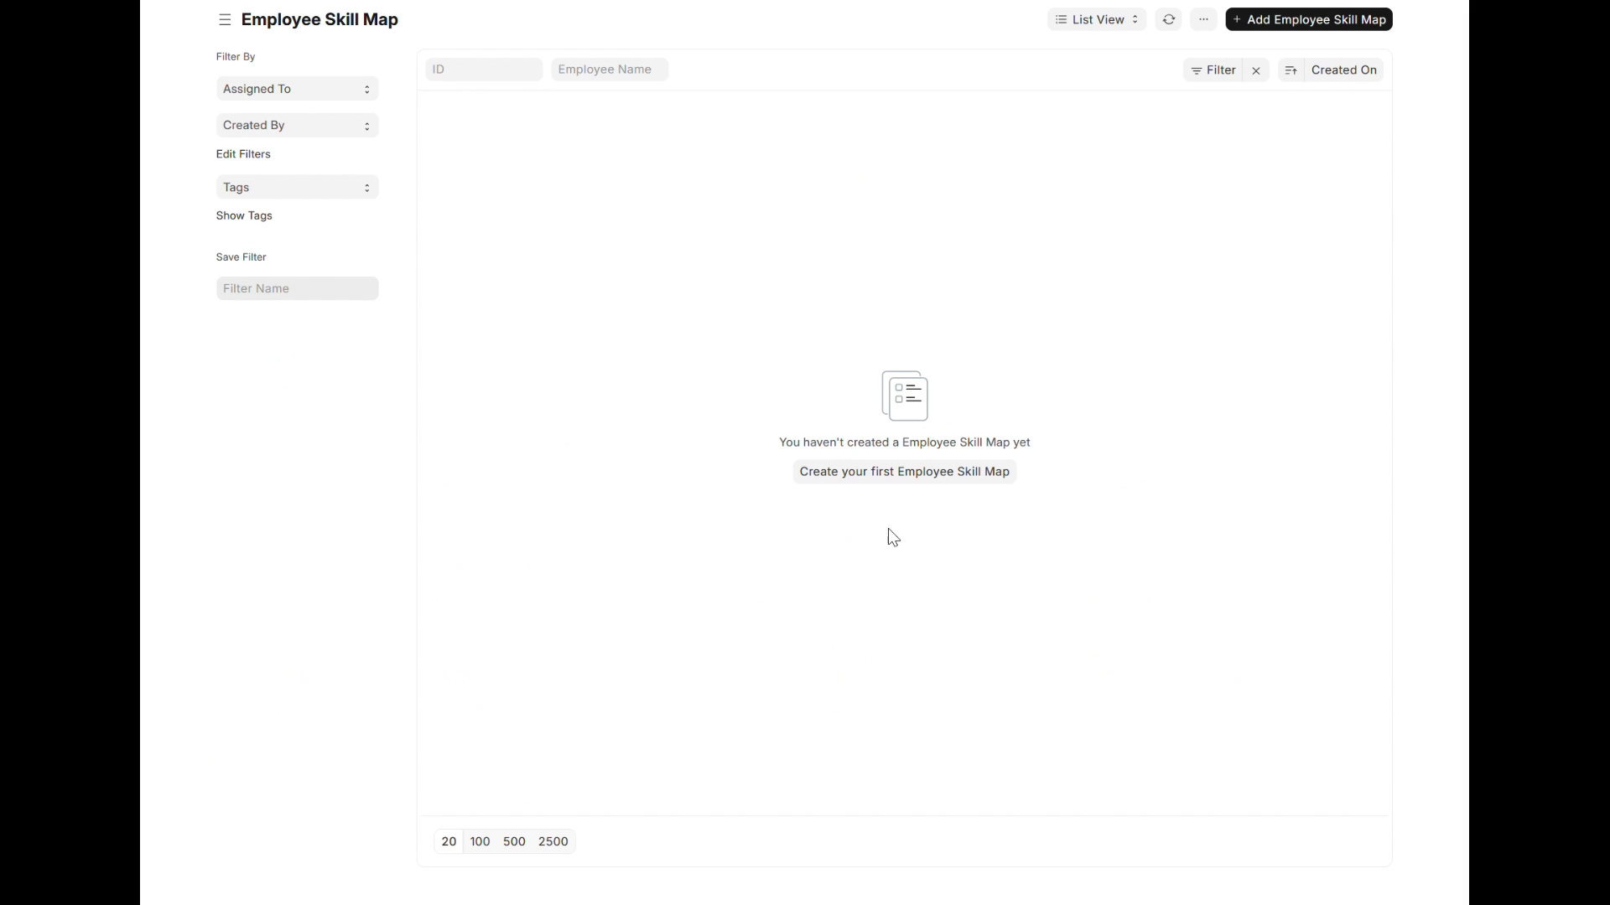
click(880, 475)
click(305, 97)
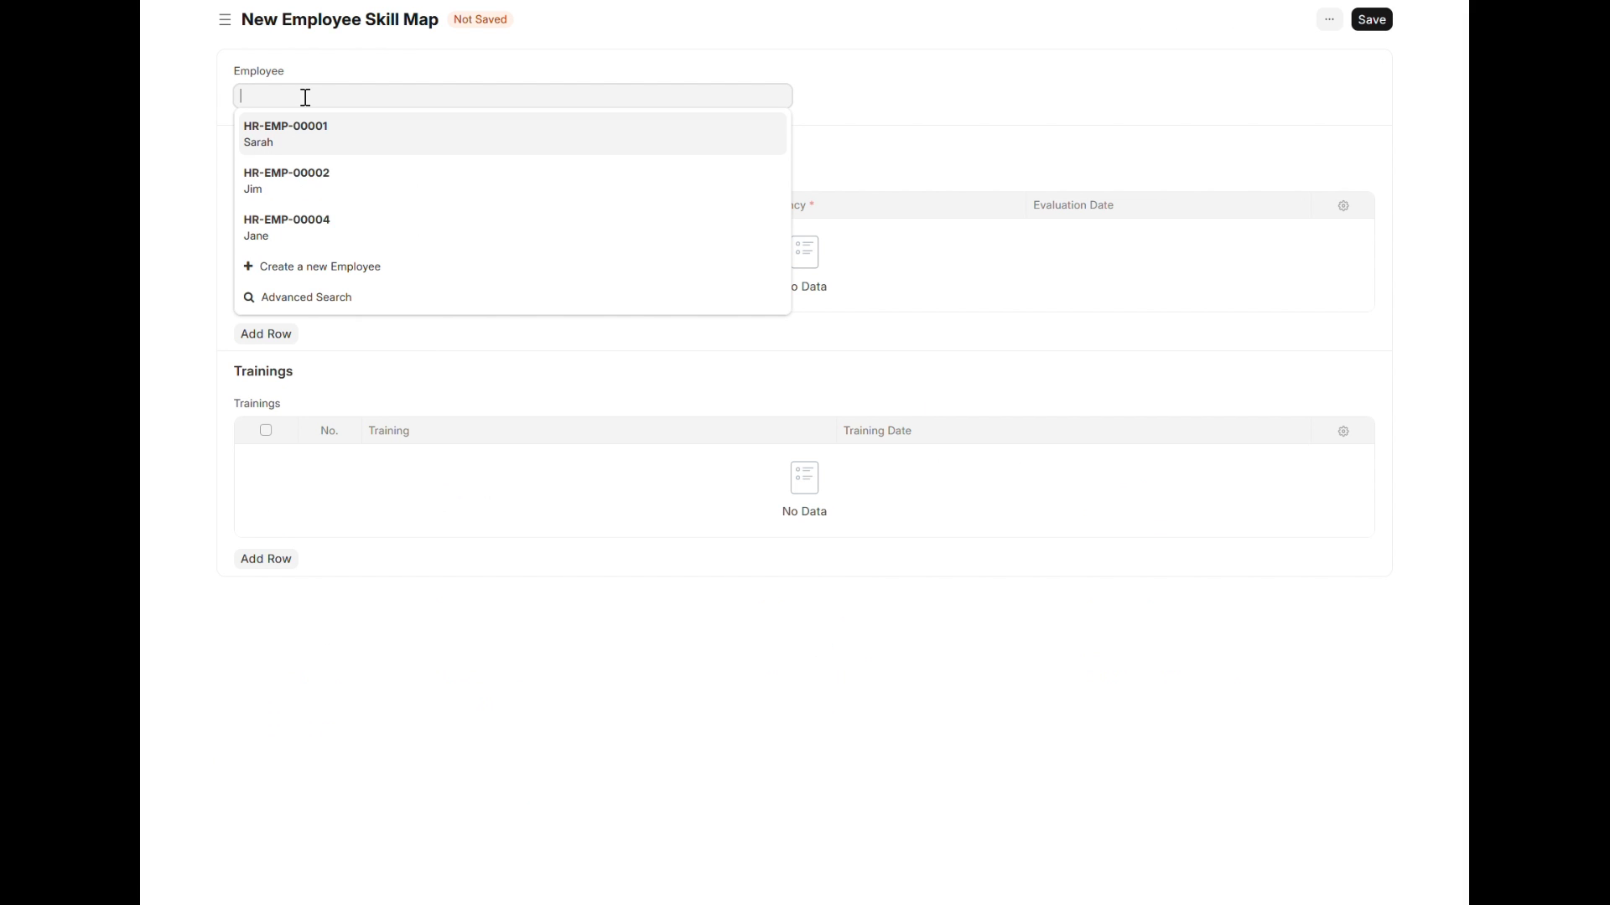
click(305, 232)
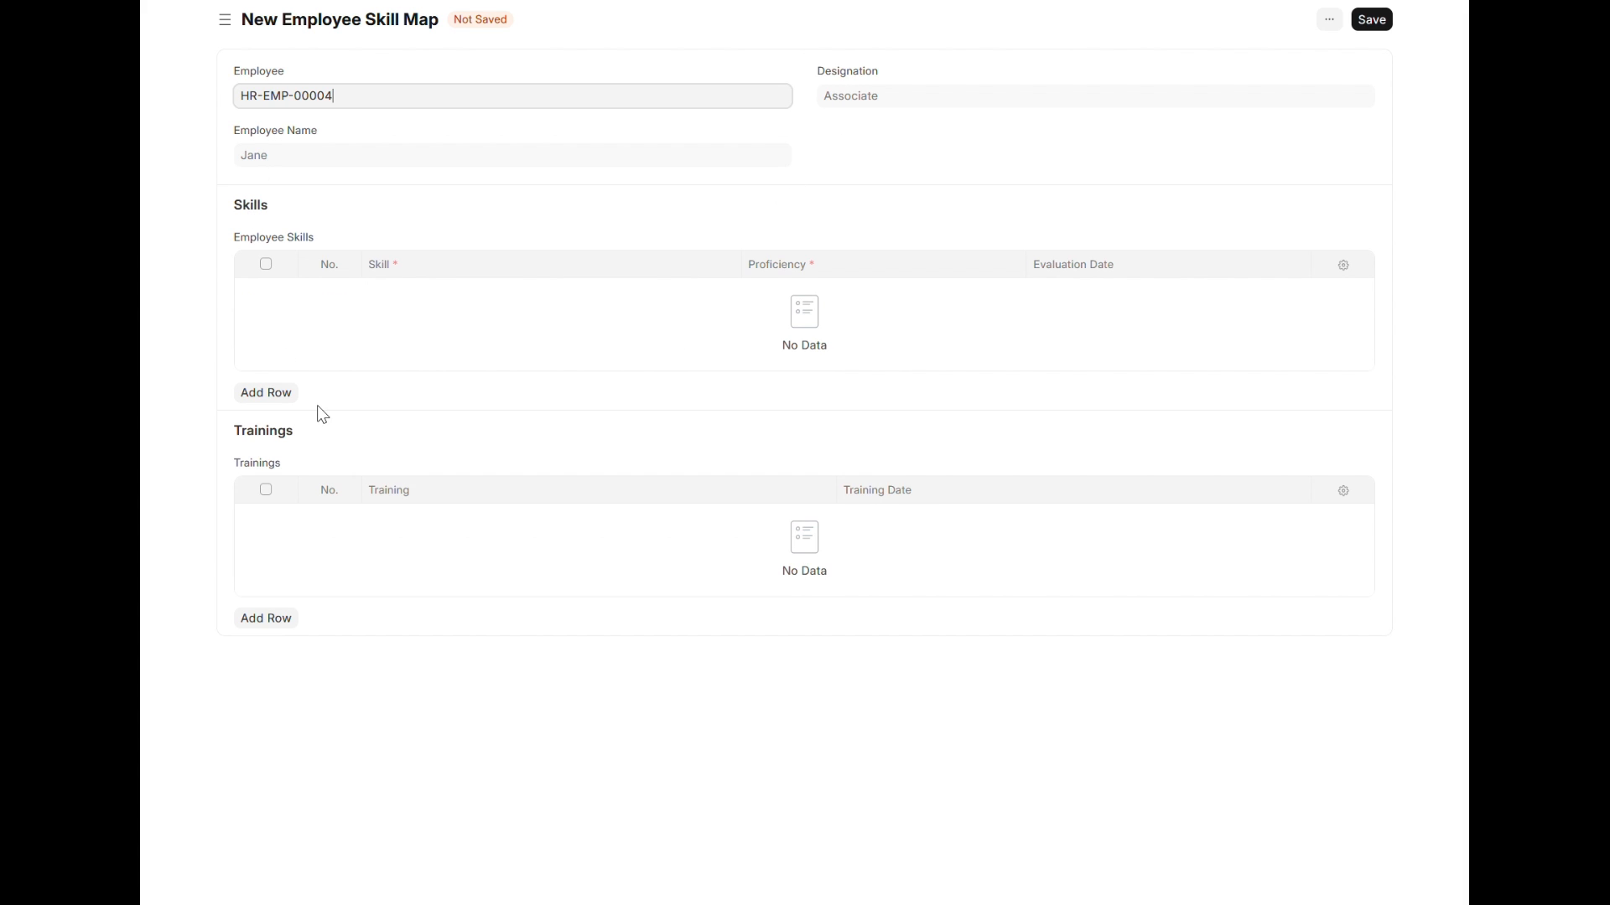
Step: Add the Ops Training event to the skill map's trainings table
click(270, 618)
click(406, 525)
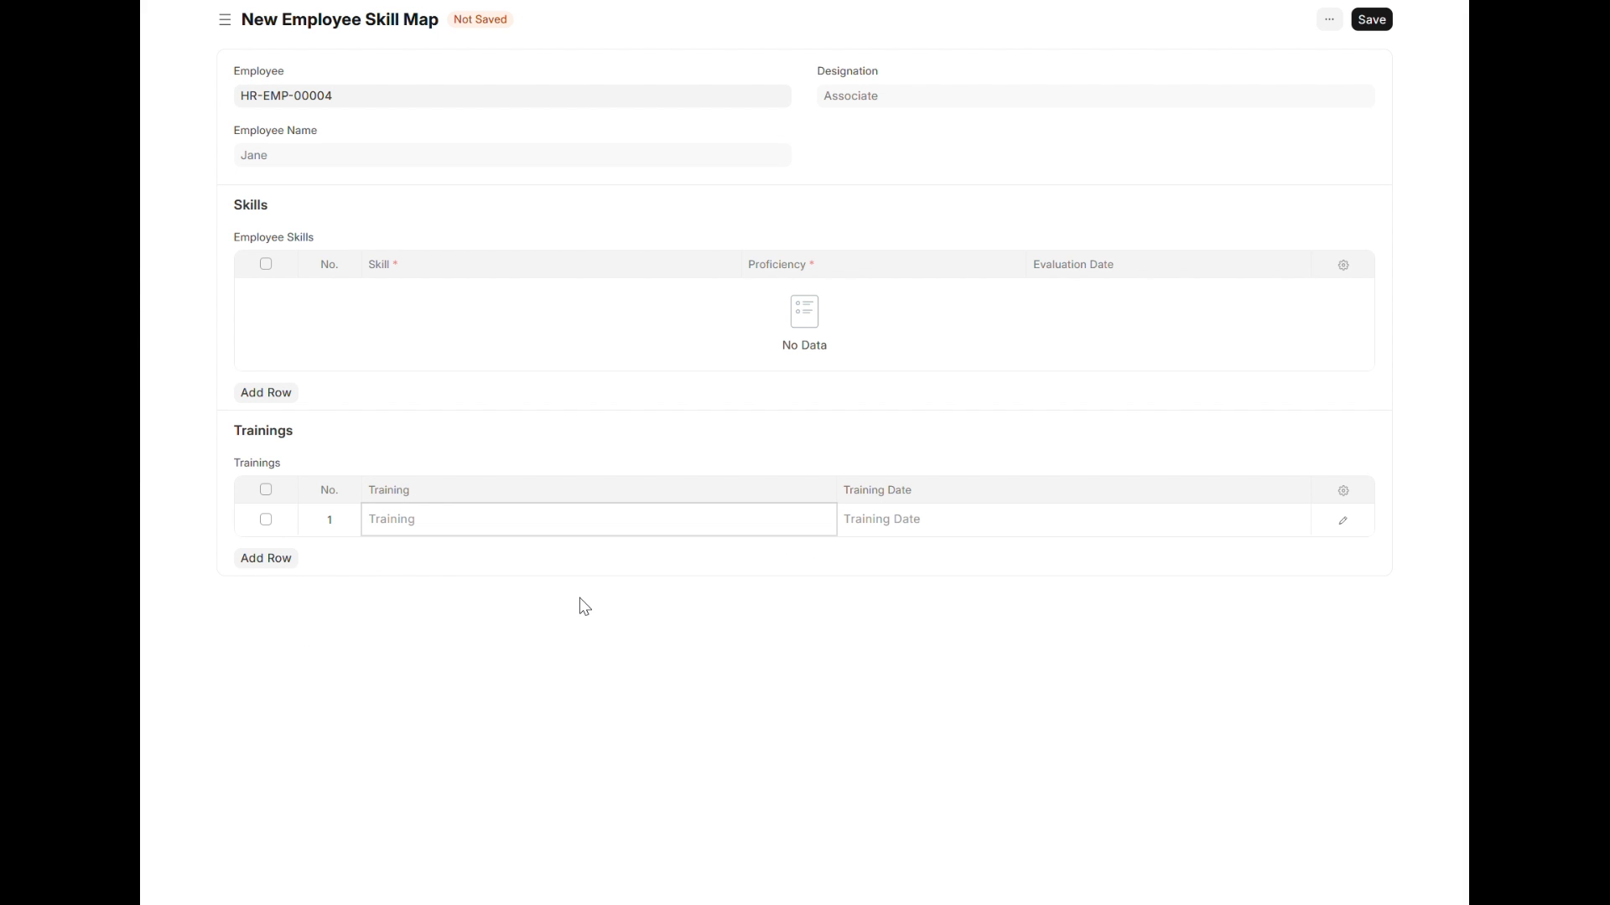
click(511, 555)
click(354, 429)
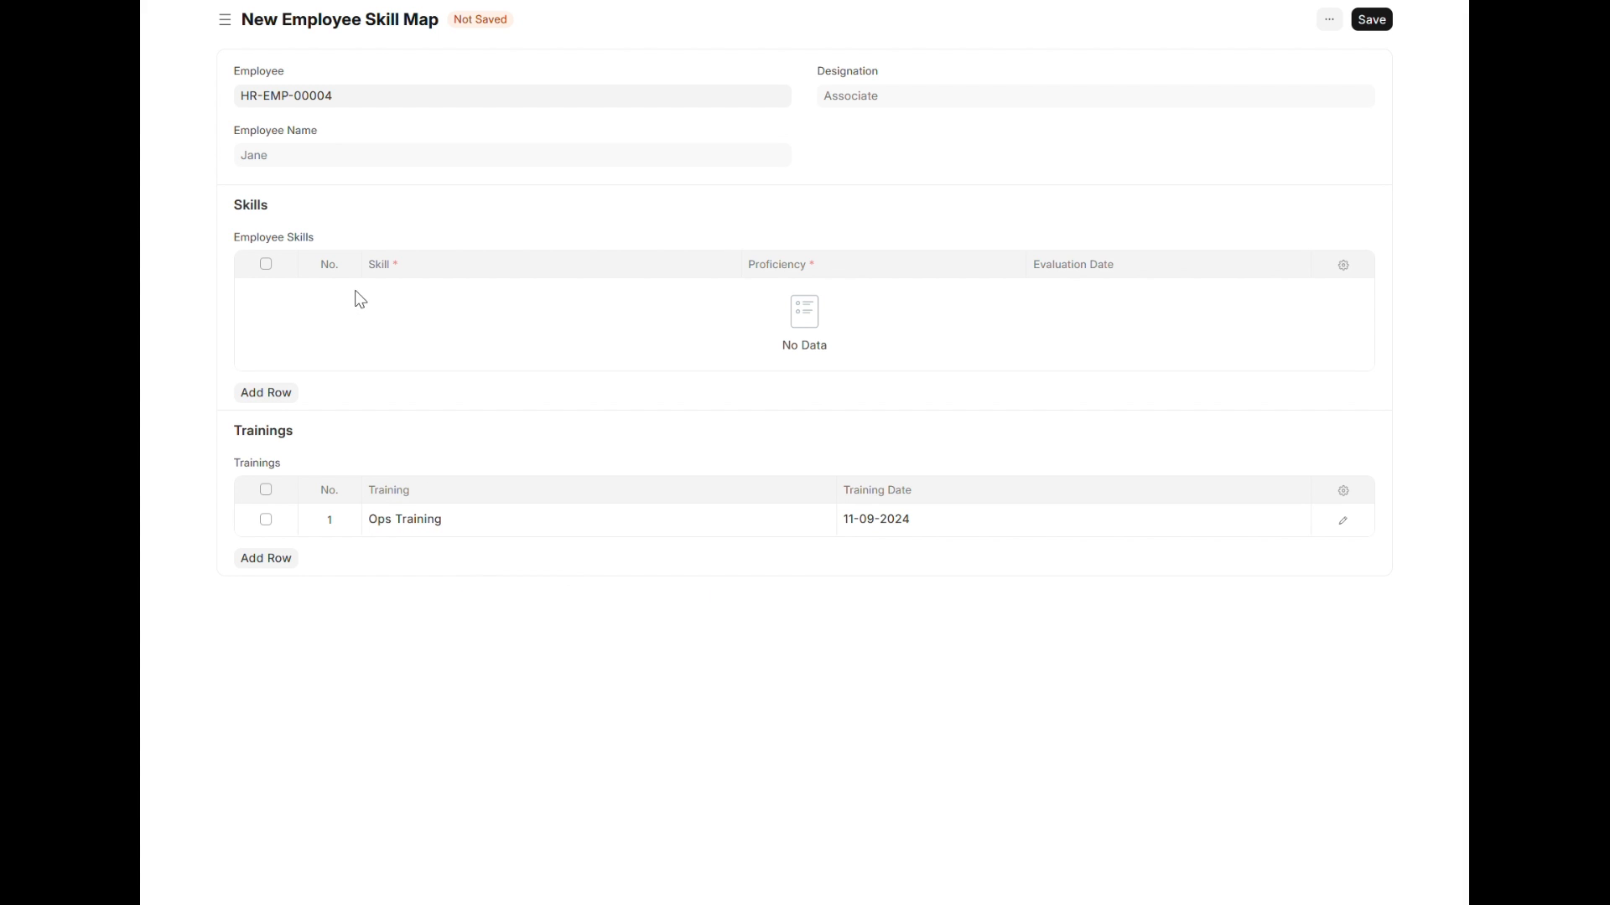
Step: Add the skills Coordination and Execution, Documentation, and Manage Inventory to the employee skills table
click(276, 392)
click(425, 293)
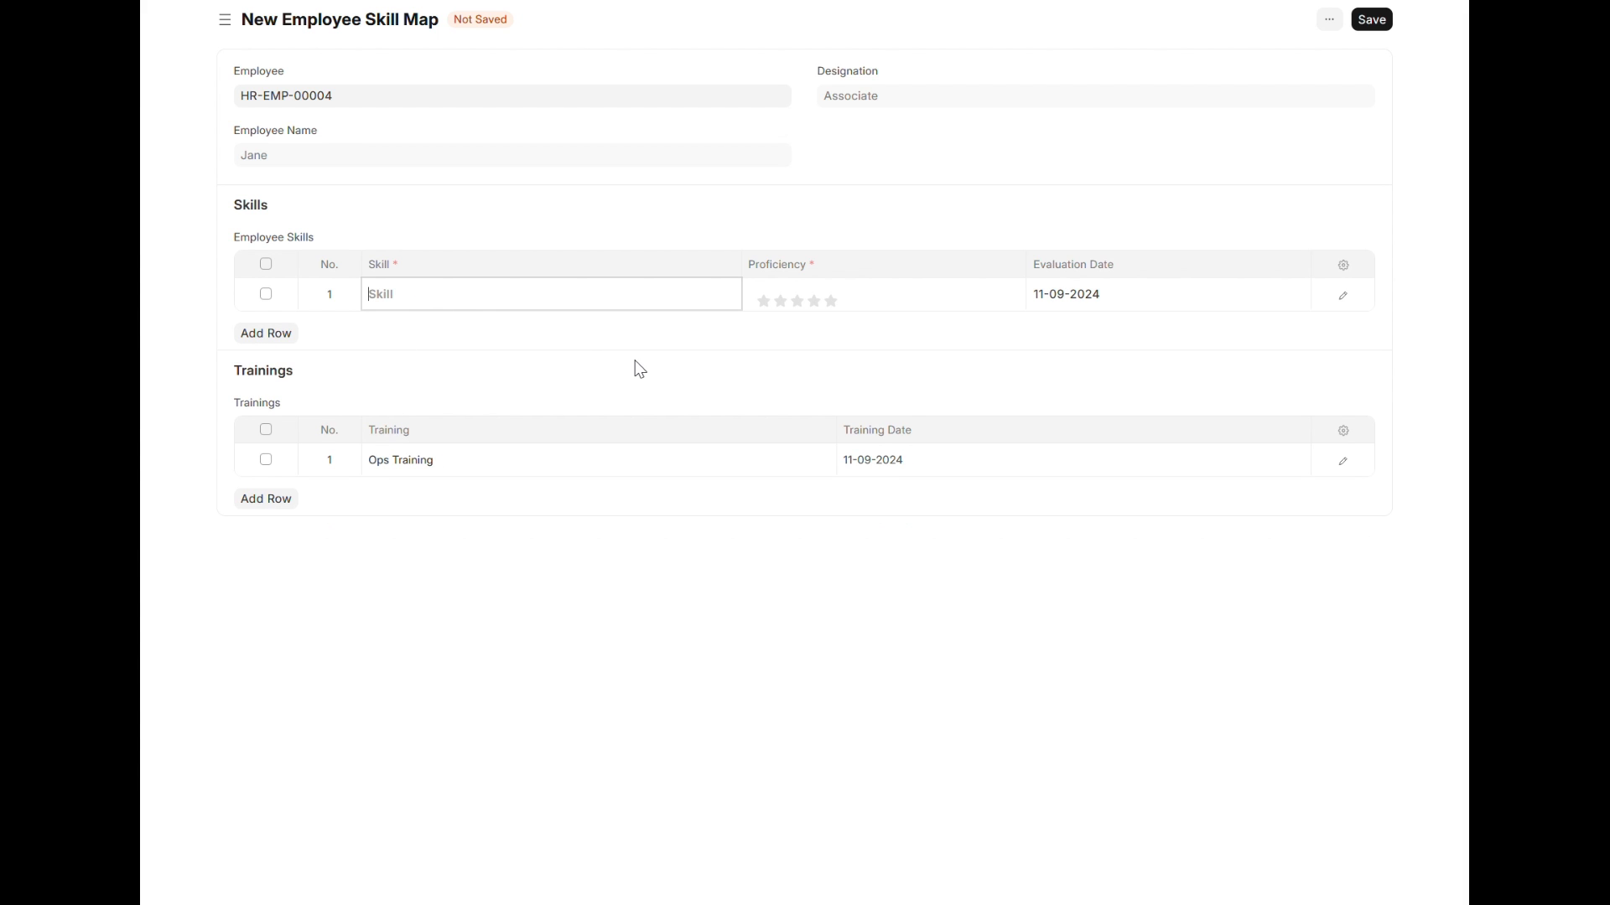
click(557, 327)
click(266, 334)
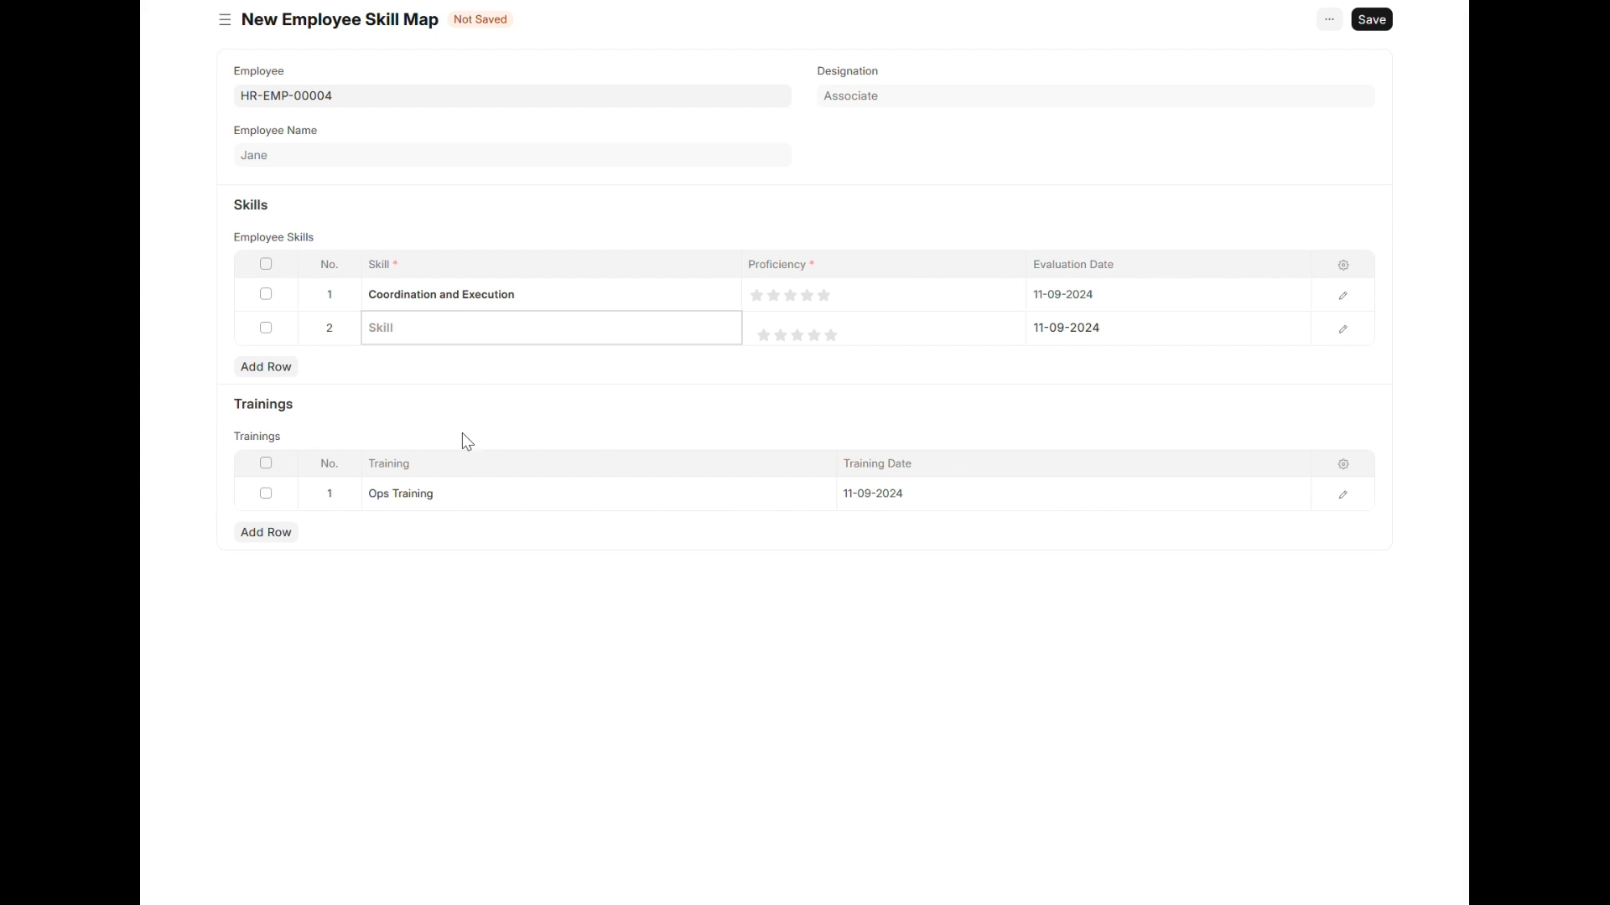
click(452, 391)
click(246, 373)
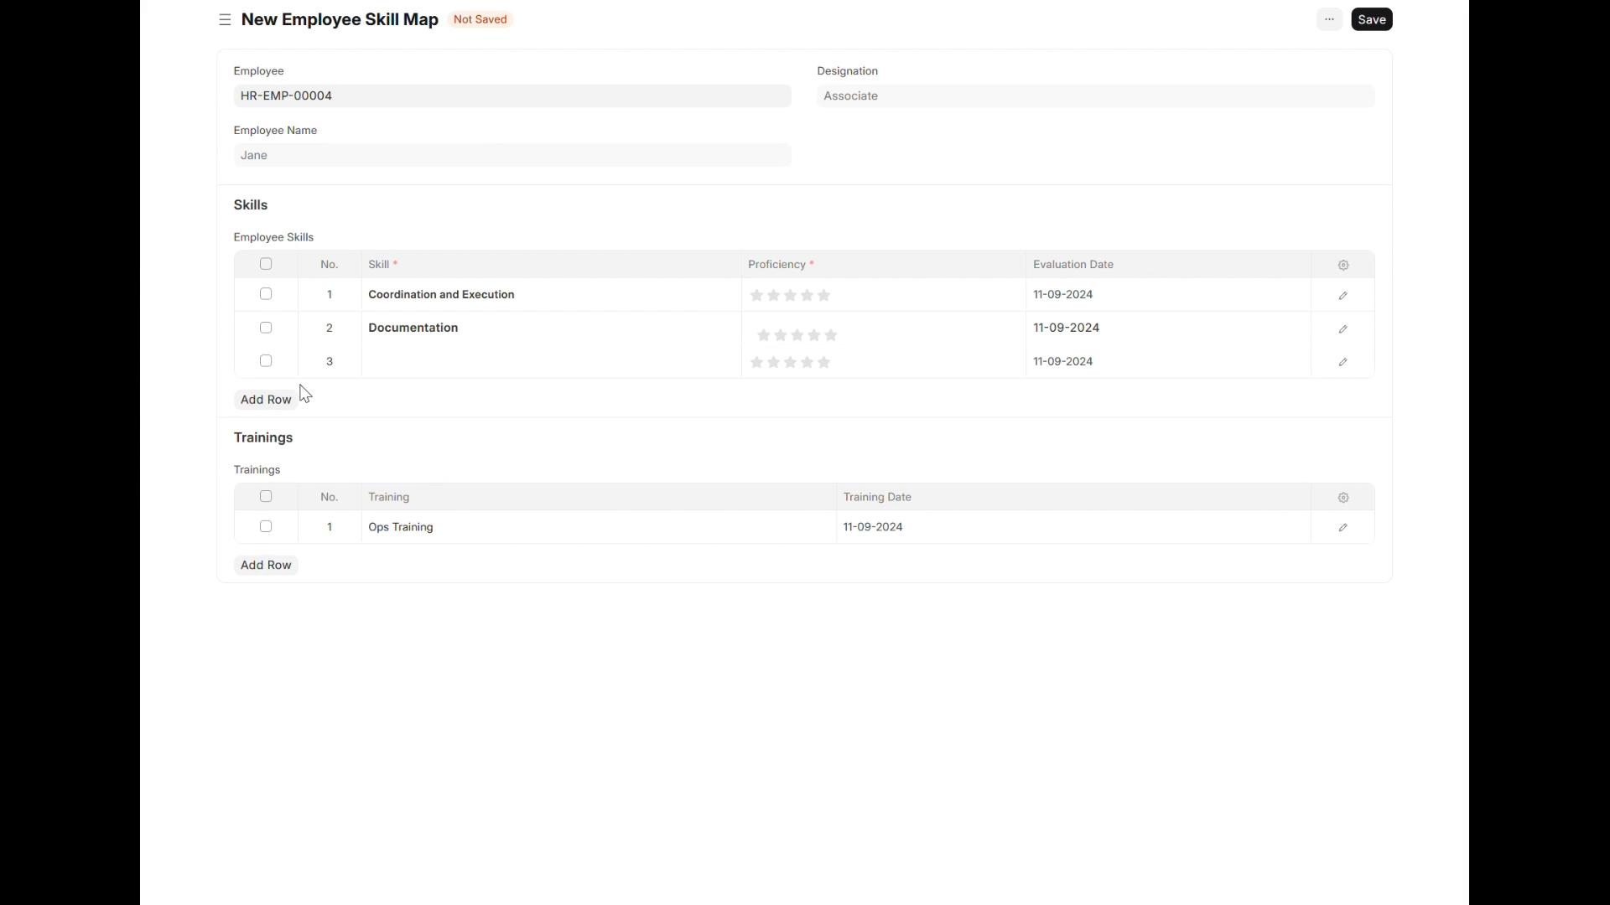
click(453, 369)
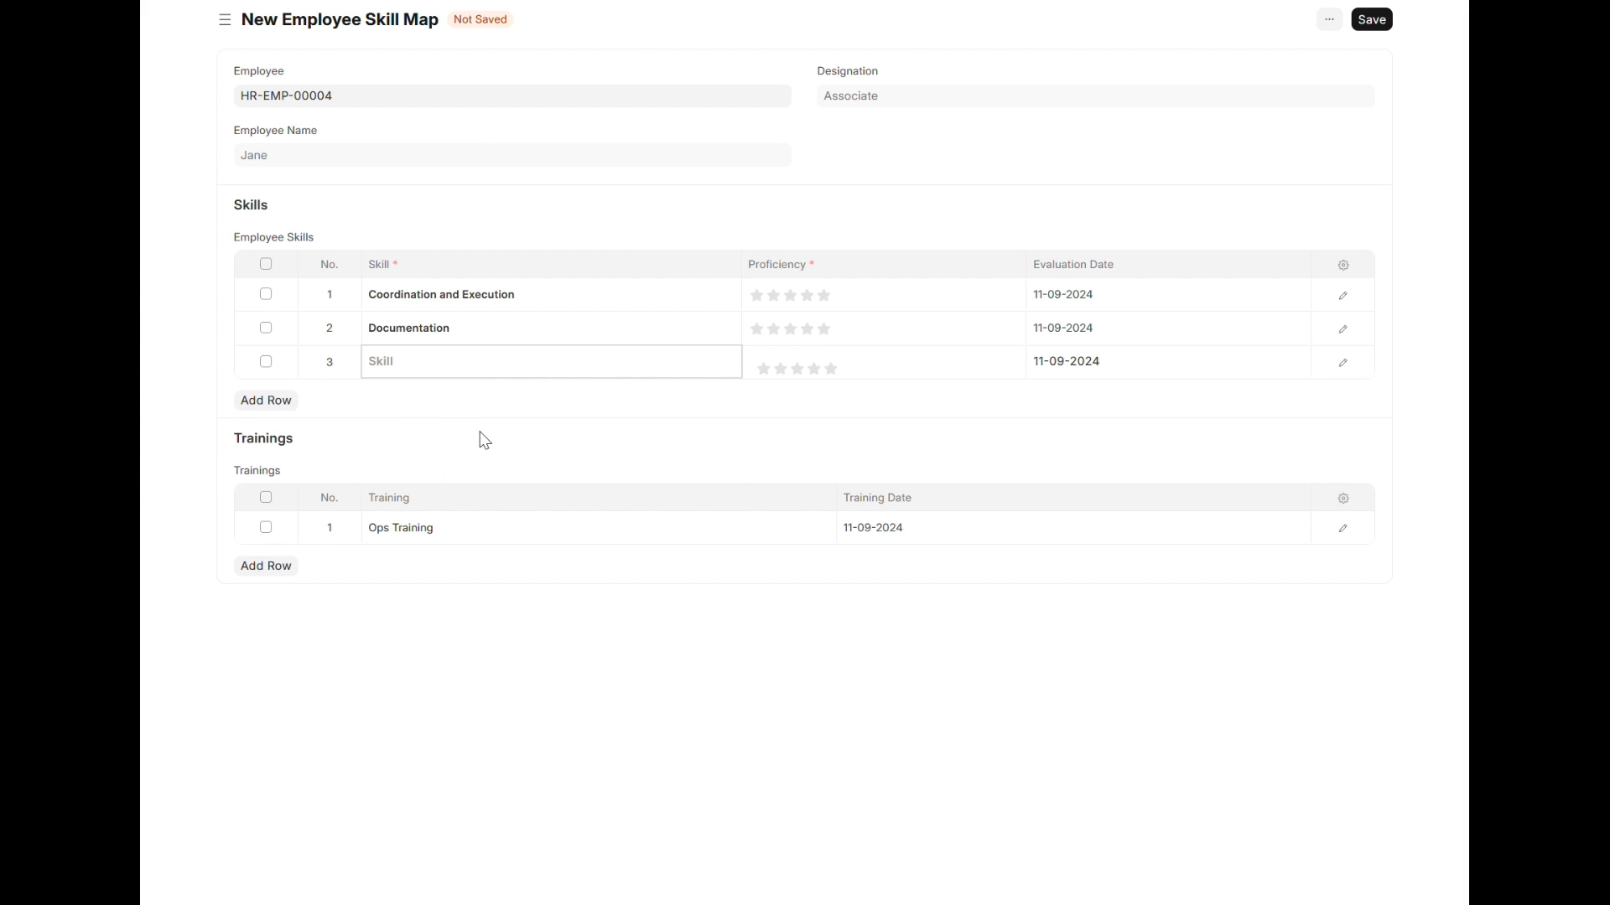
click(491, 458)
Step: Rate the proficiency of all three skills at four stars and save the employee skill map
click(809, 299)
click(817, 301)
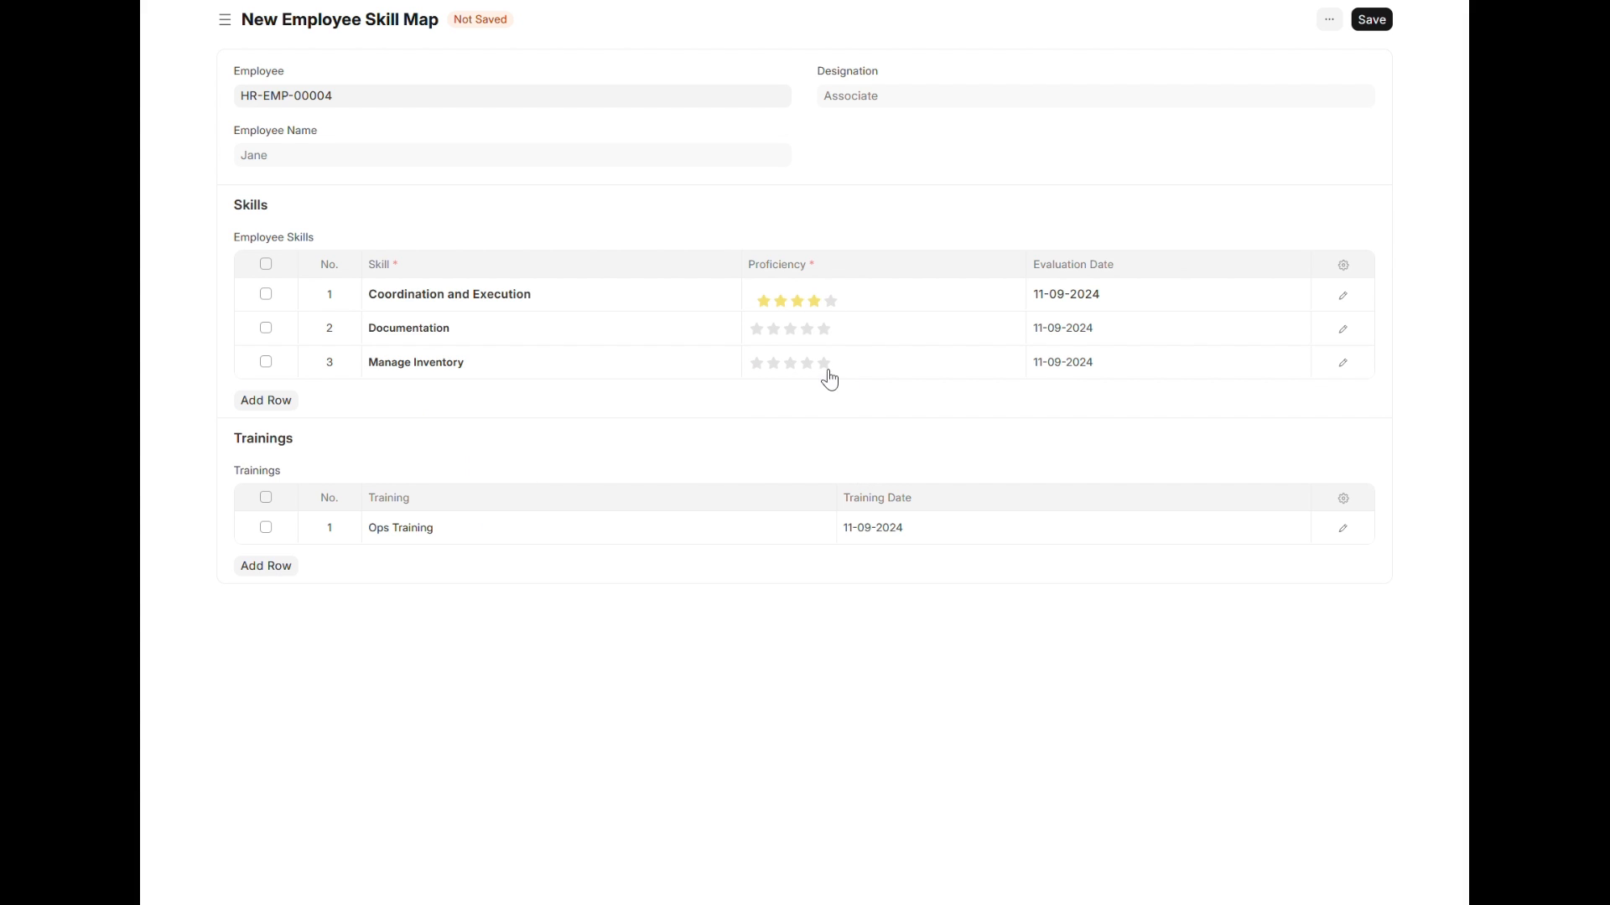
click(805, 334)
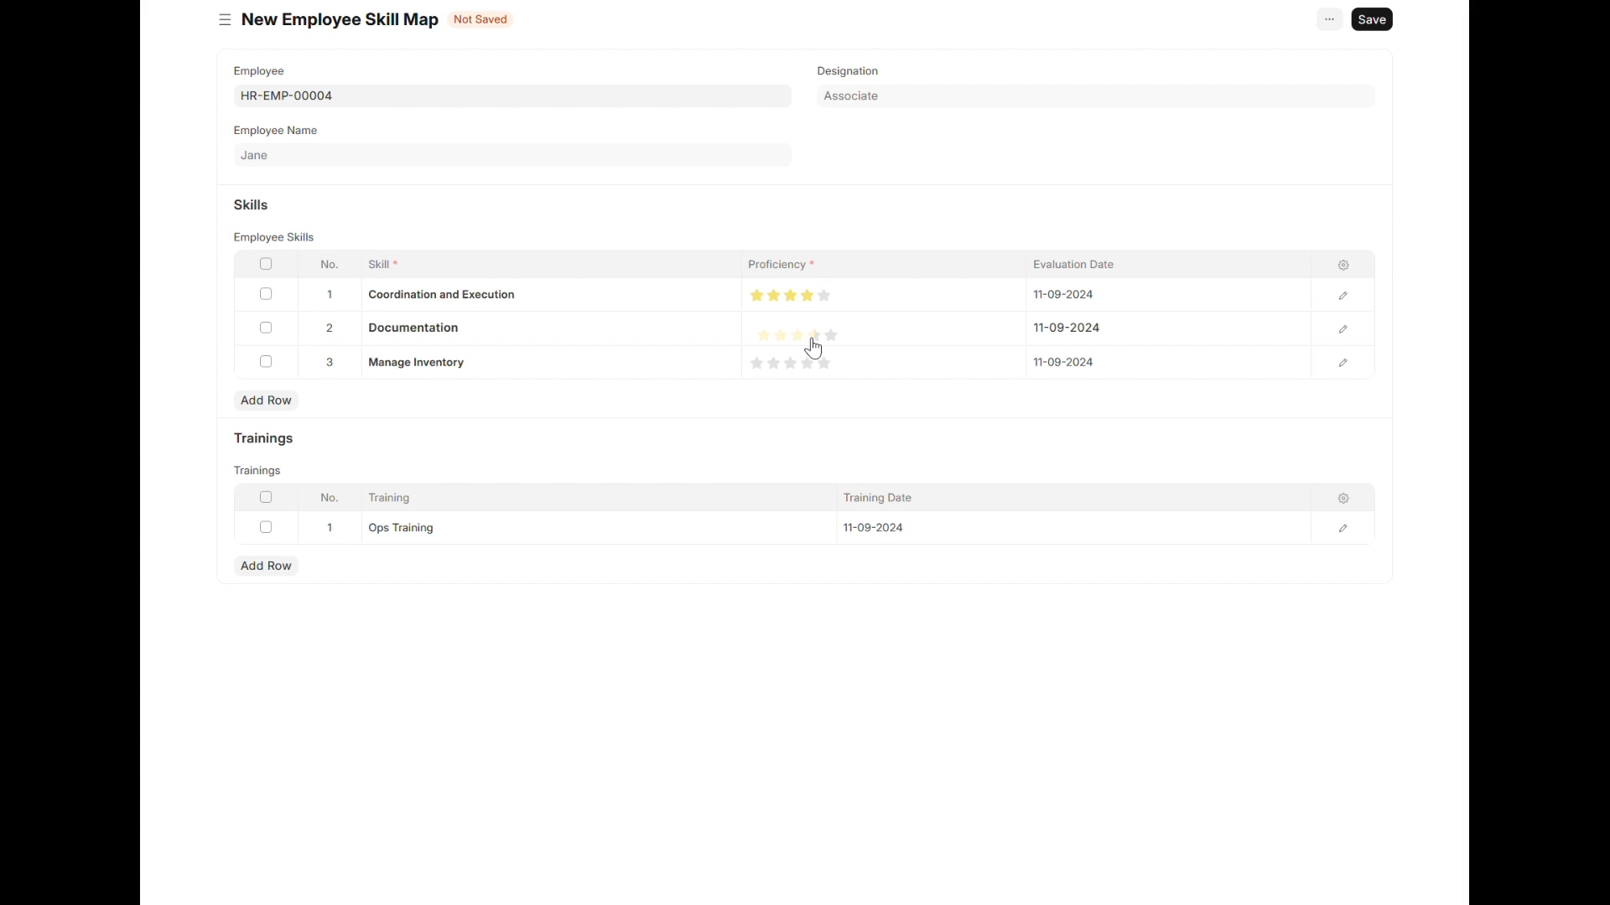
click(813, 337)
click(805, 370)
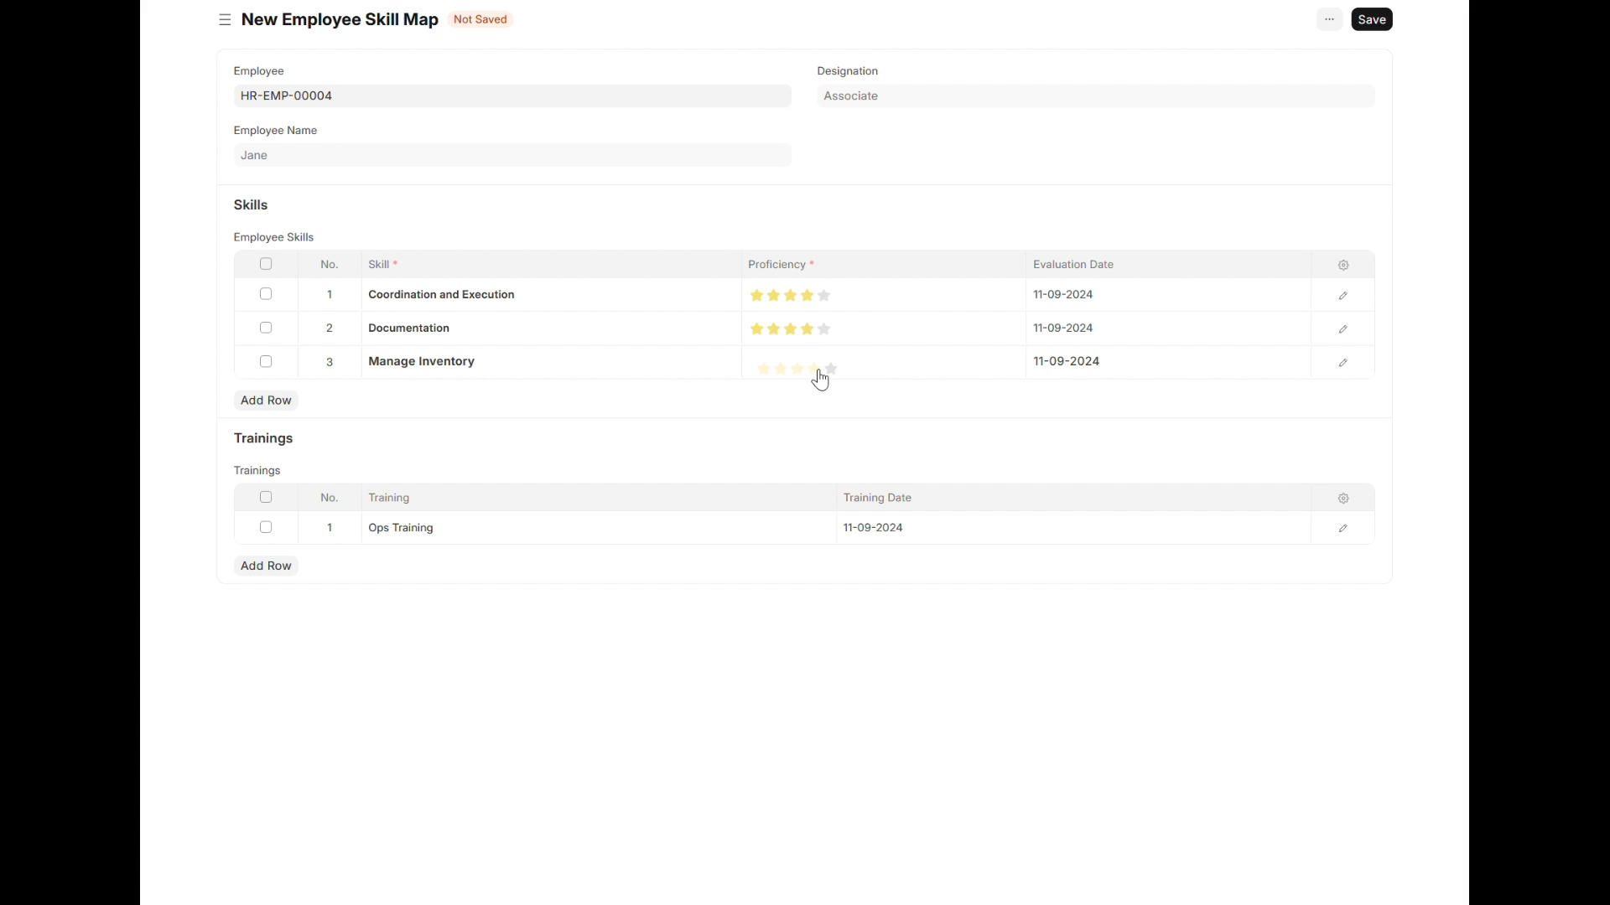
click(821, 379)
click(1372, 21)
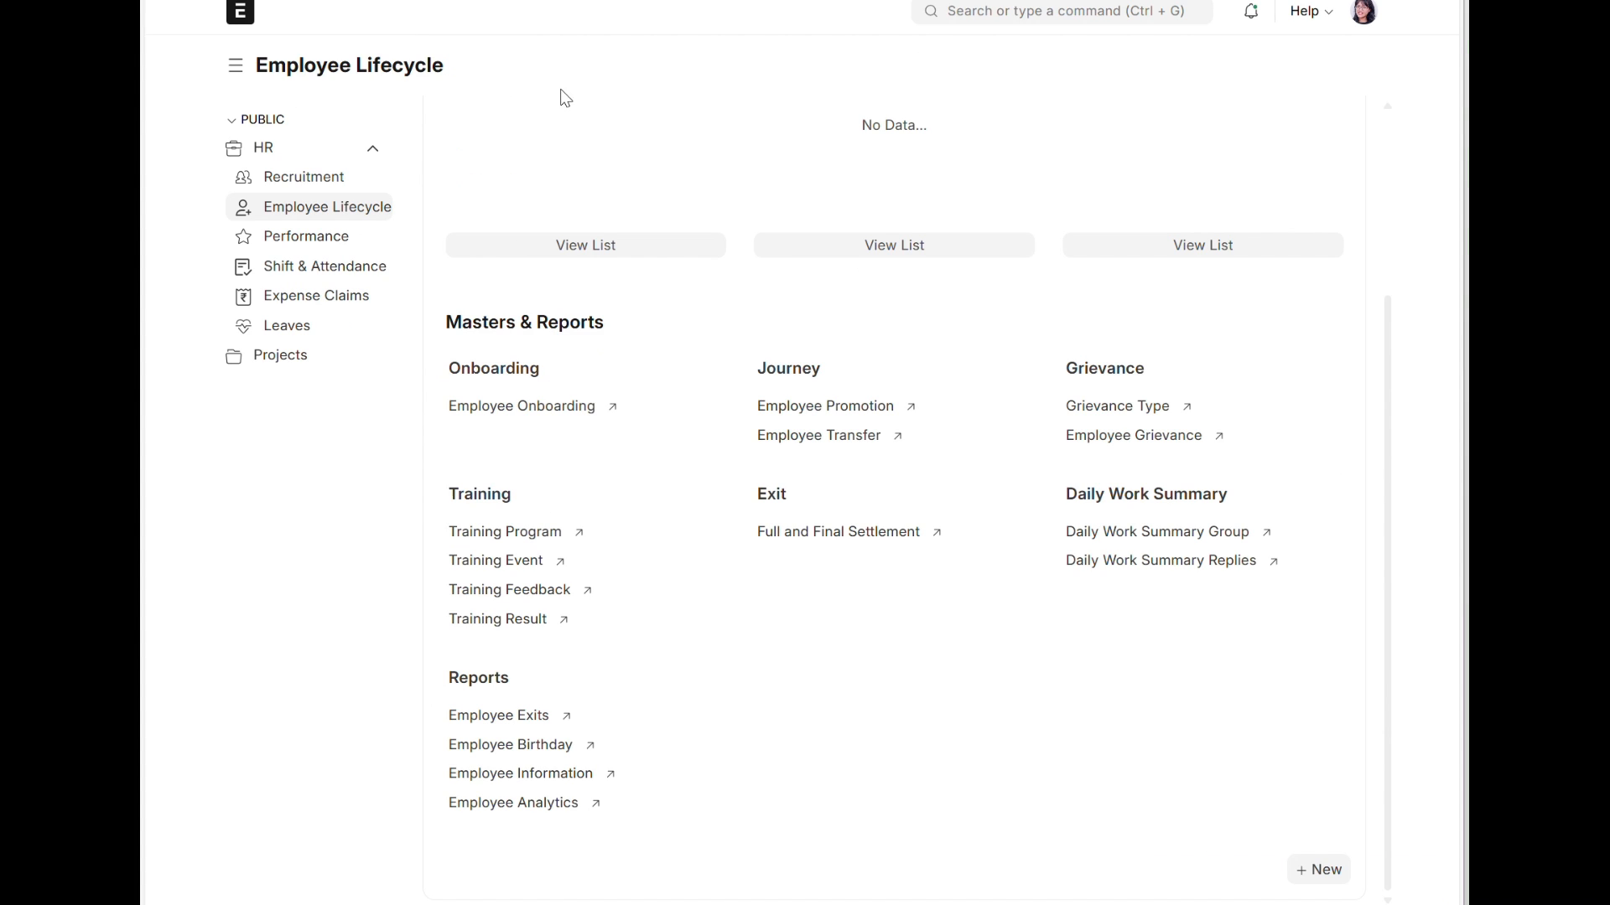
Step: Reload the employee's own Employee Lifecycle workspace and open their skill map record to view the skills and trainings
key(F5)
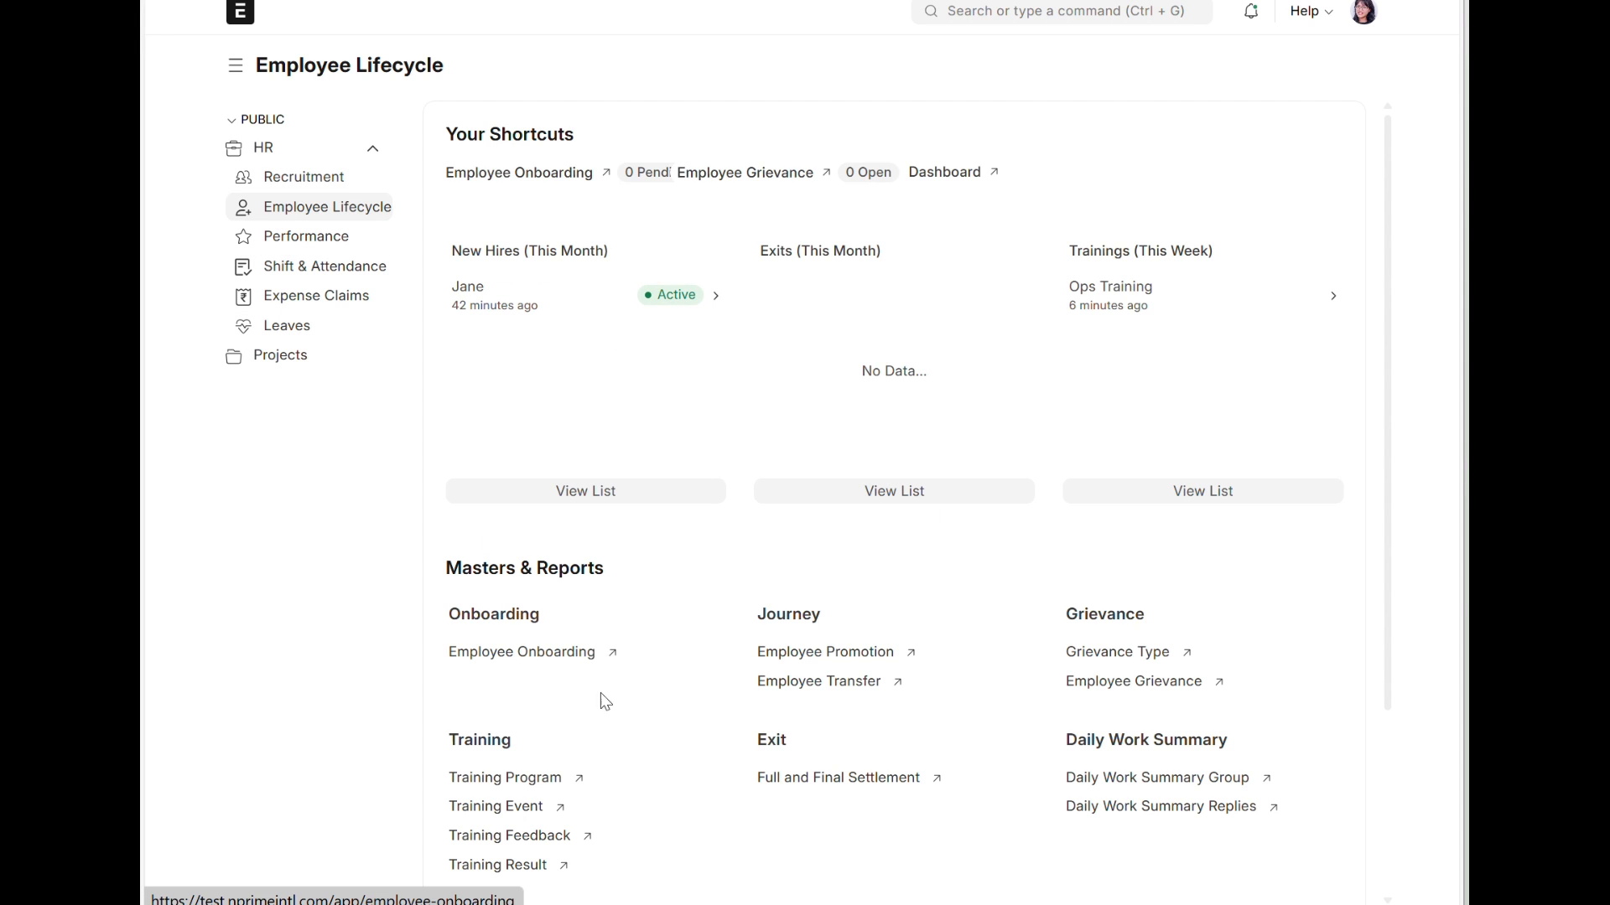
scroll(611, 698, down, 1)
scroll(612, 698, down, 3)
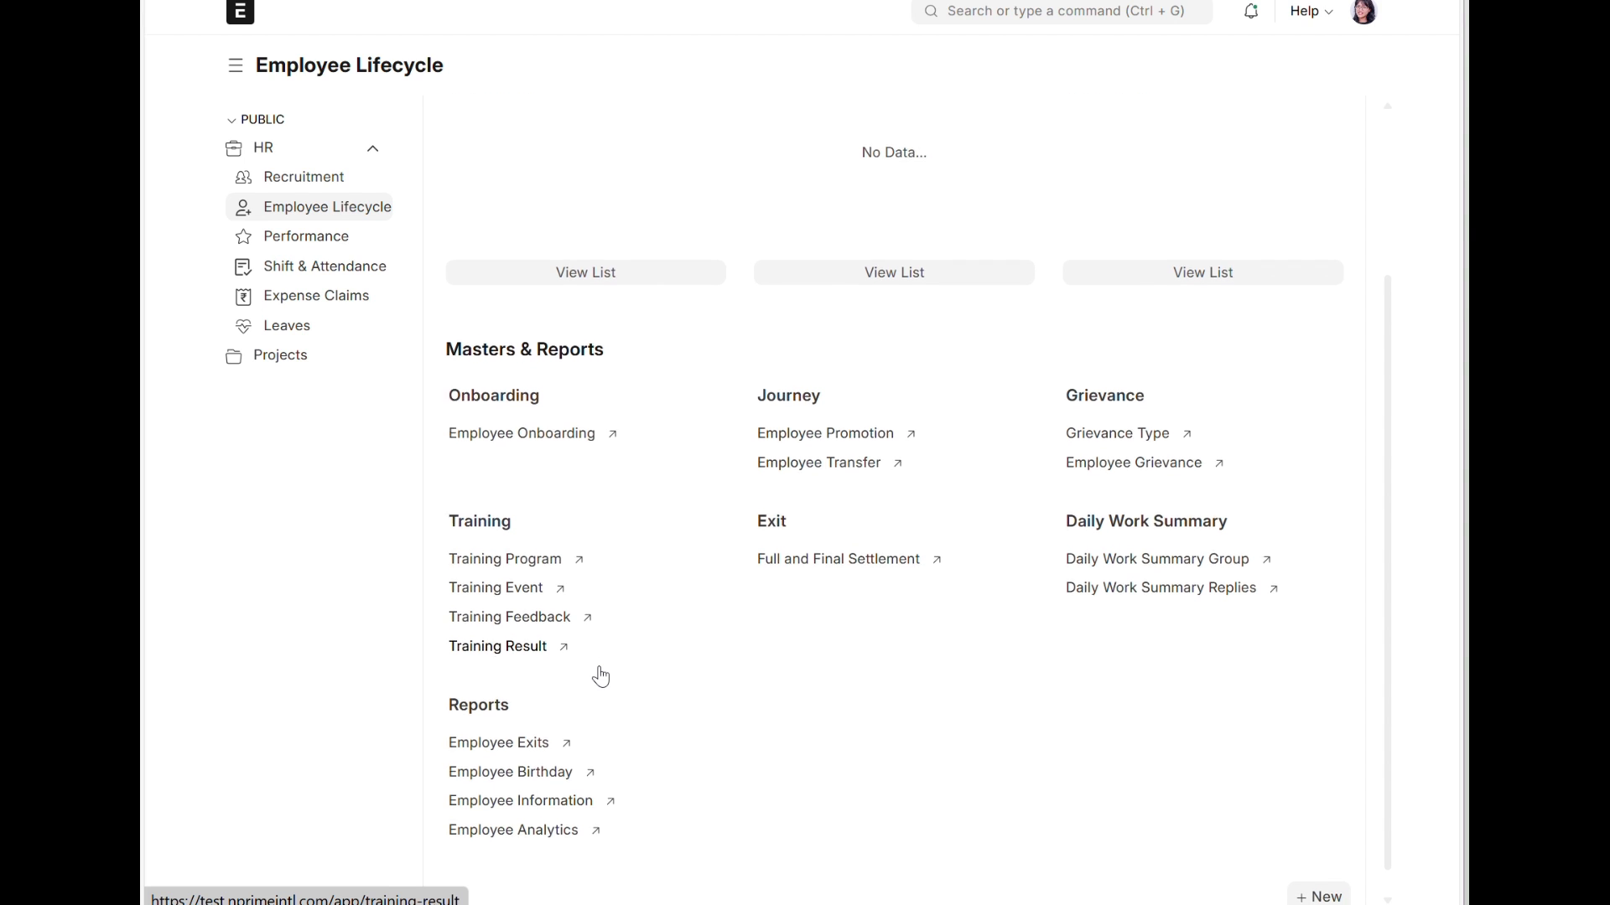
scroll(604, 677, down, 1)
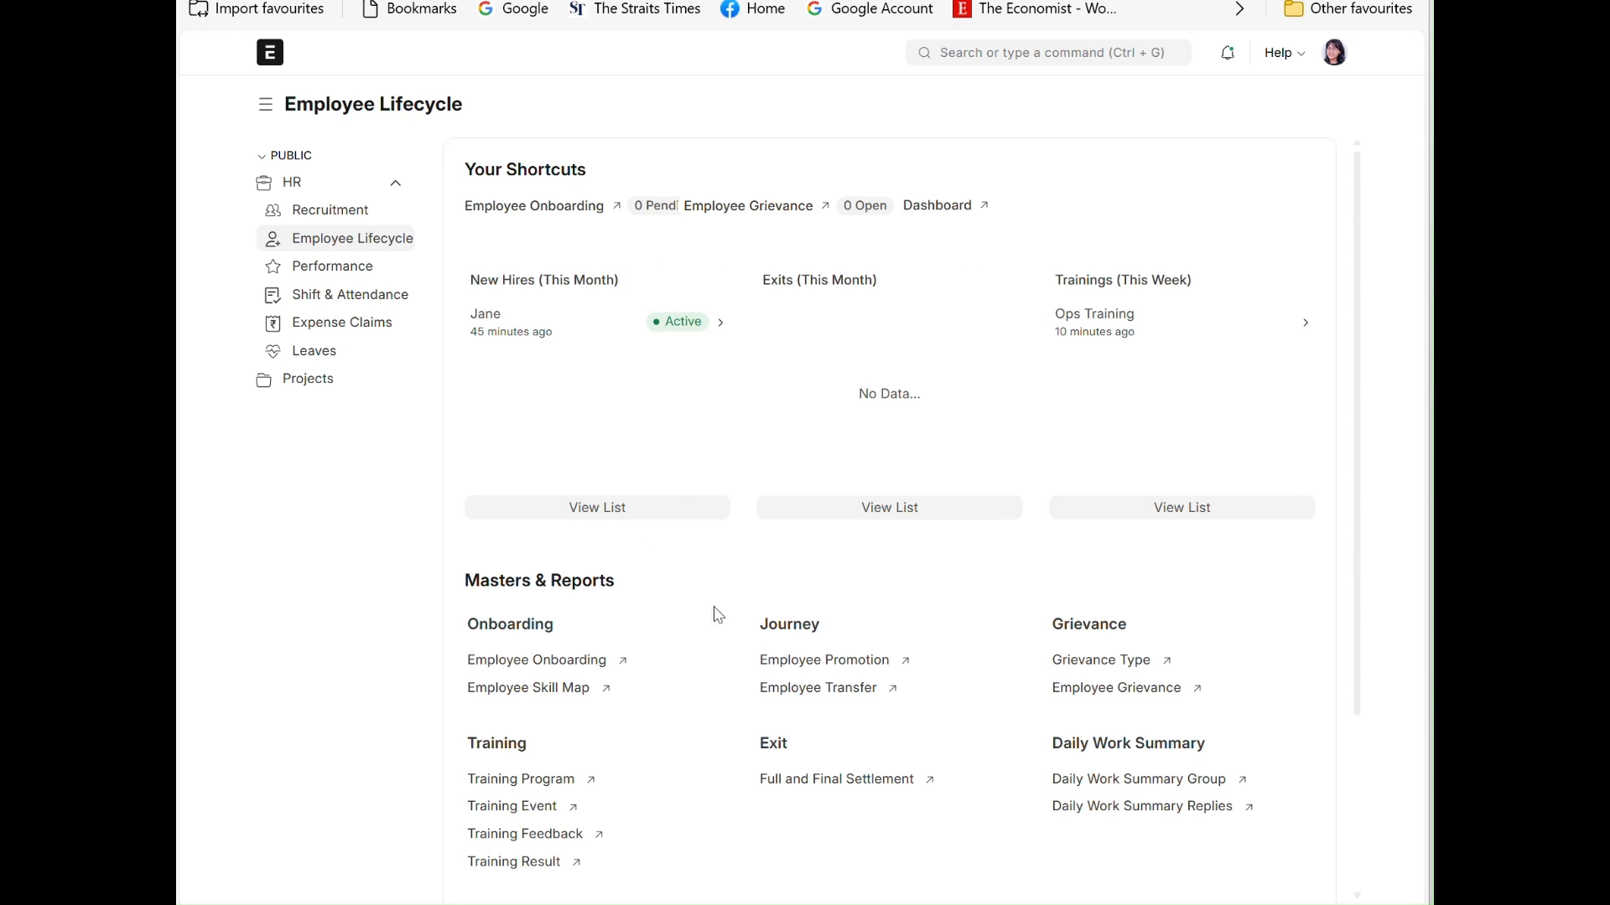
click(560, 691)
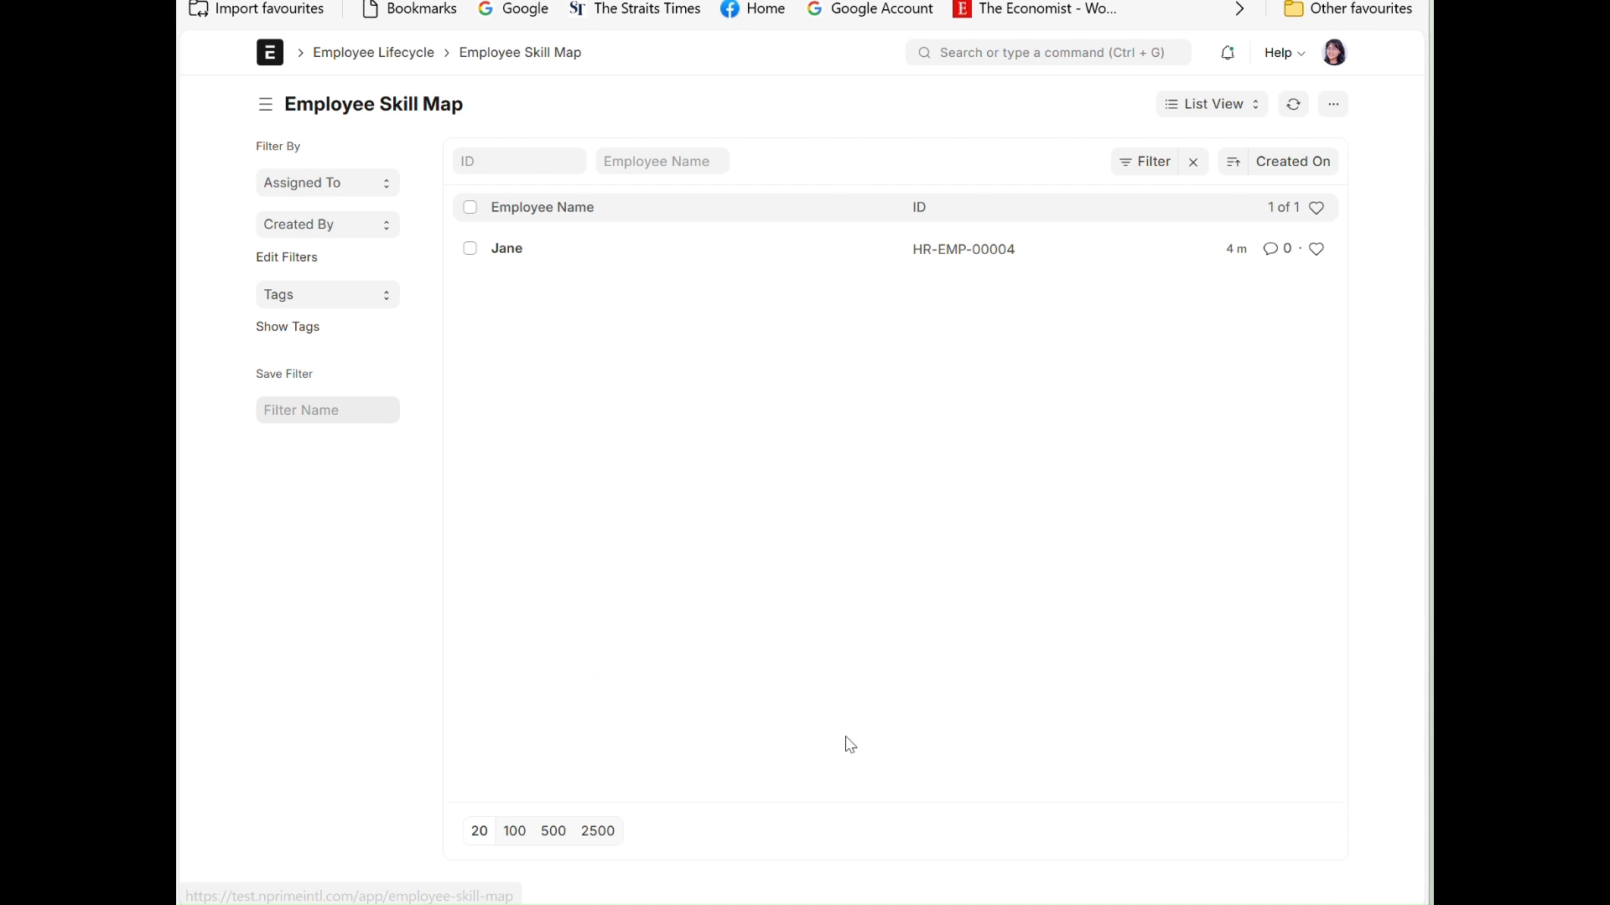
click(503, 250)
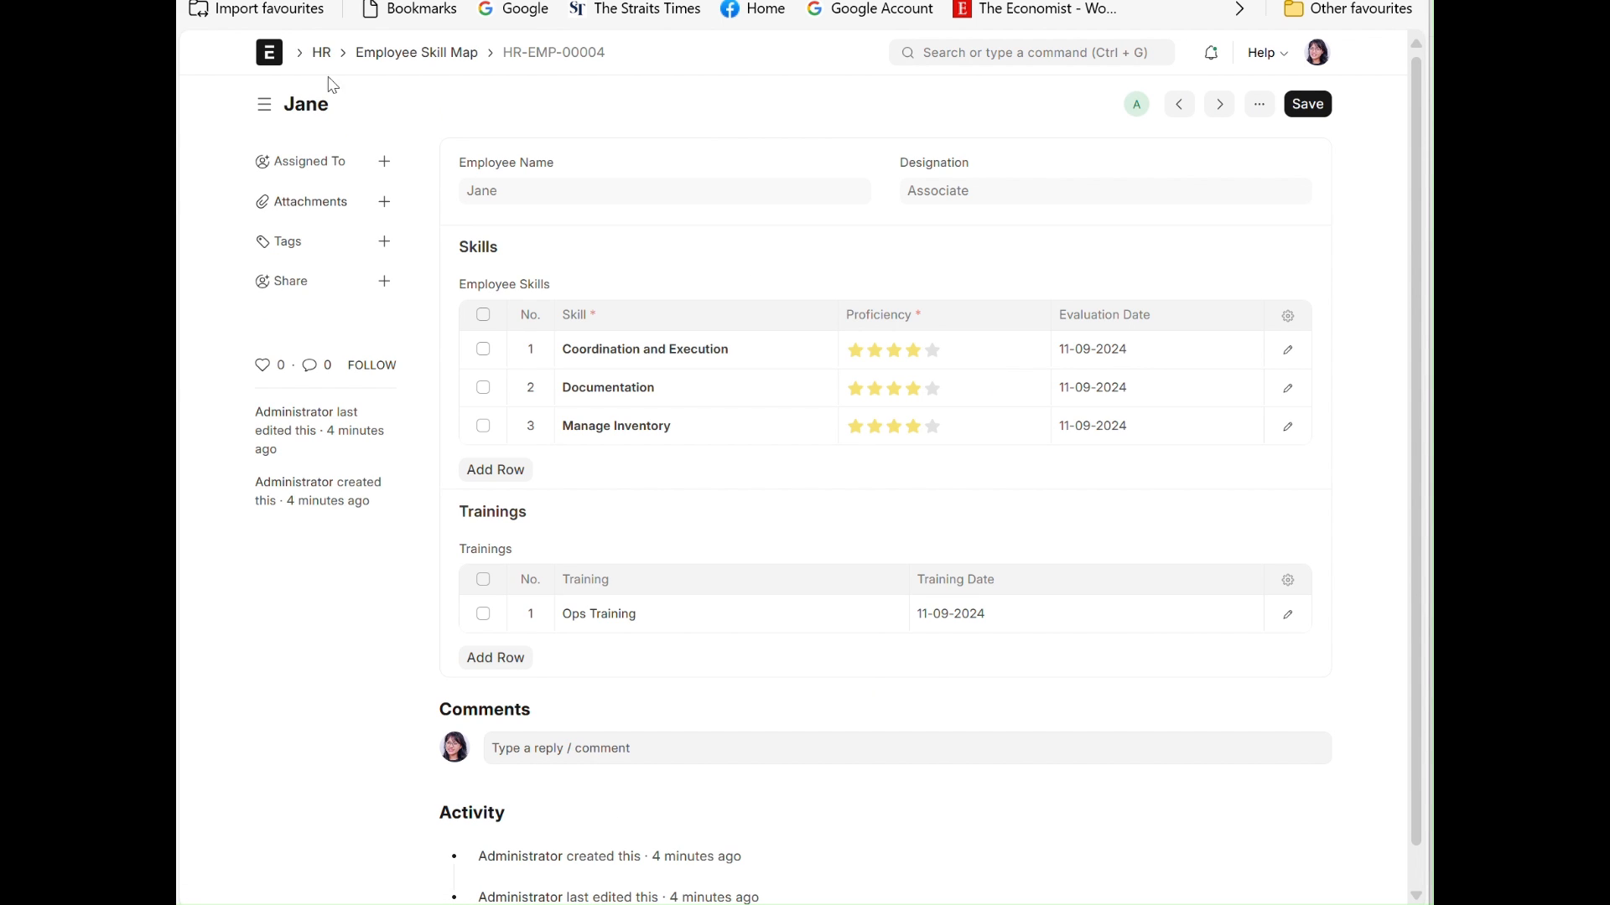